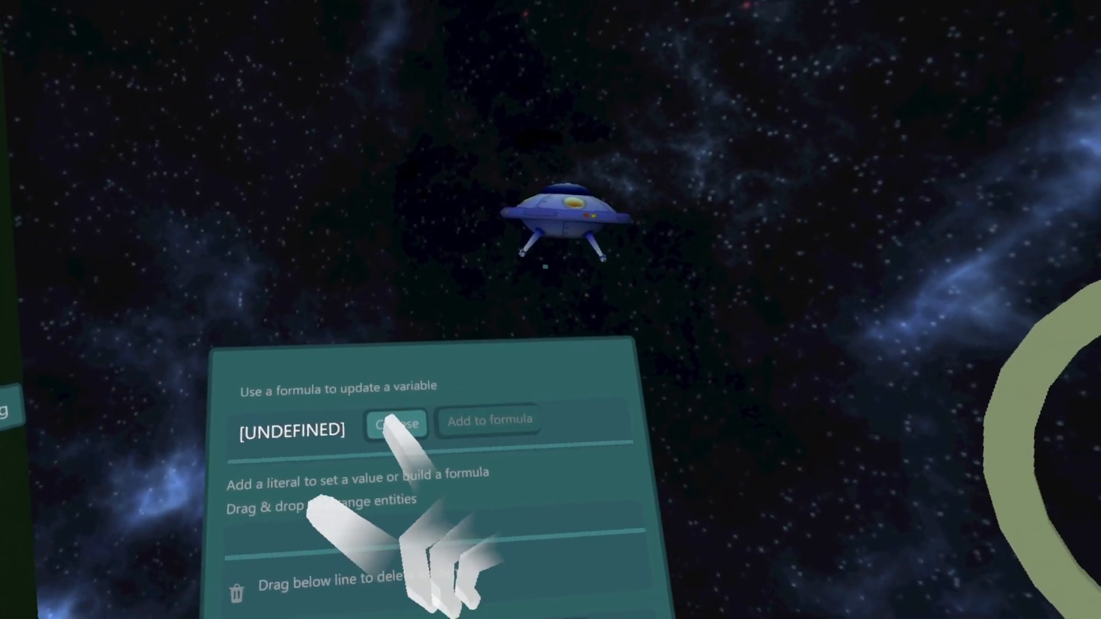
# Choose the node variable Timer for the Set variable outcome and build the formula Timer - 1
pyautogui.click(302, 525)
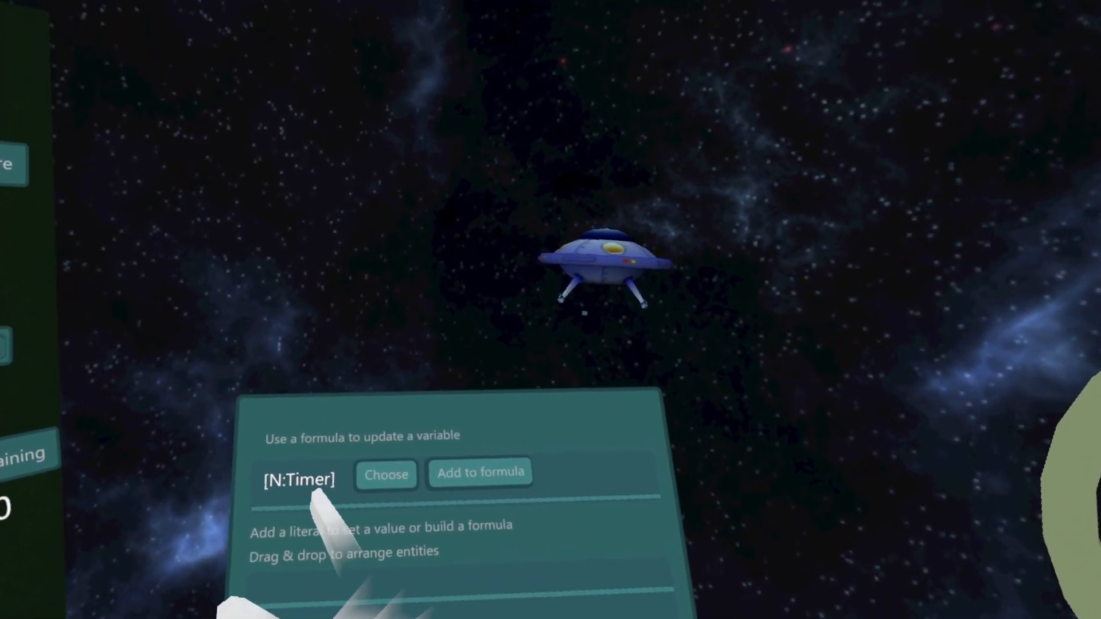
pyautogui.click(480, 472)
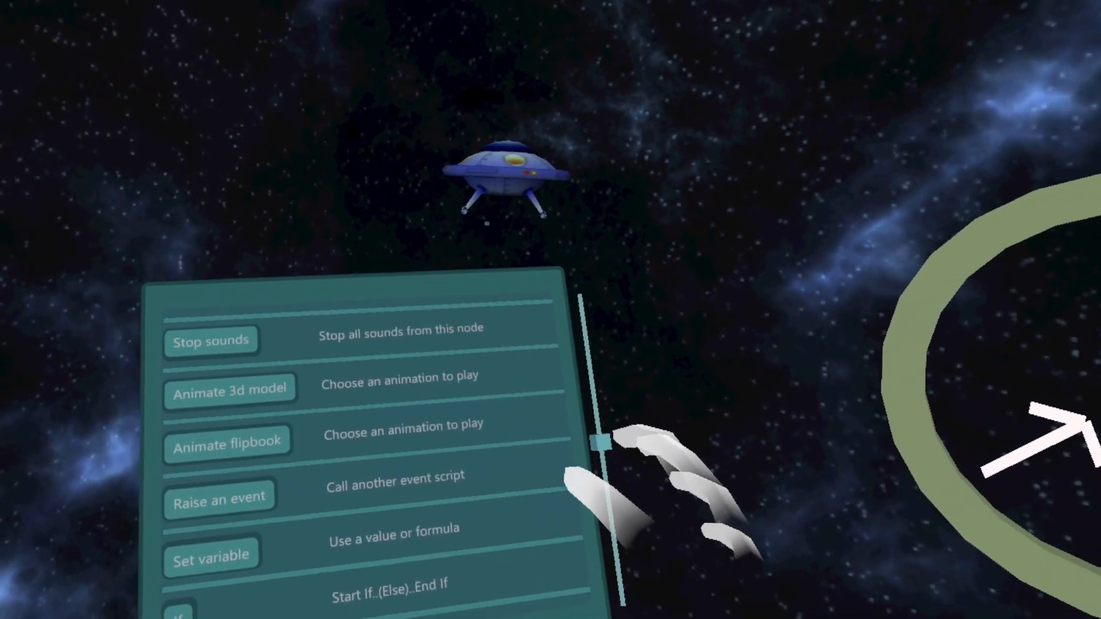
# Add a Change Node State outcome that switches the Remaining node to Running with no transition effects
pyautogui.moveTo(602, 442); pyautogui.dragTo(688, 412)
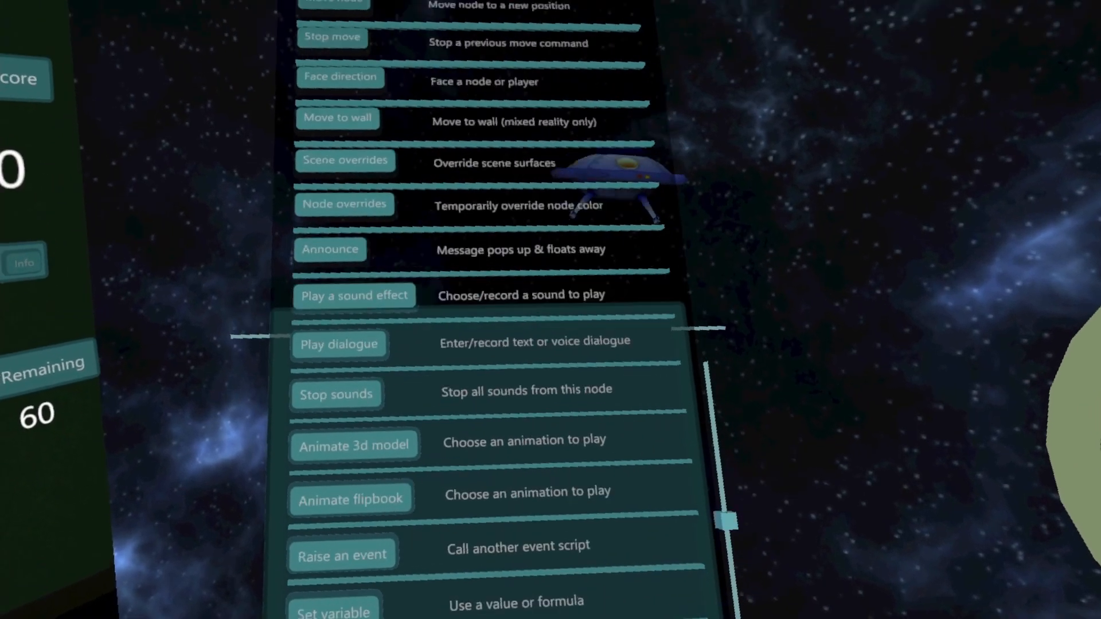
pyautogui.moveTo(726, 521); pyautogui.dragTo(707, 370)
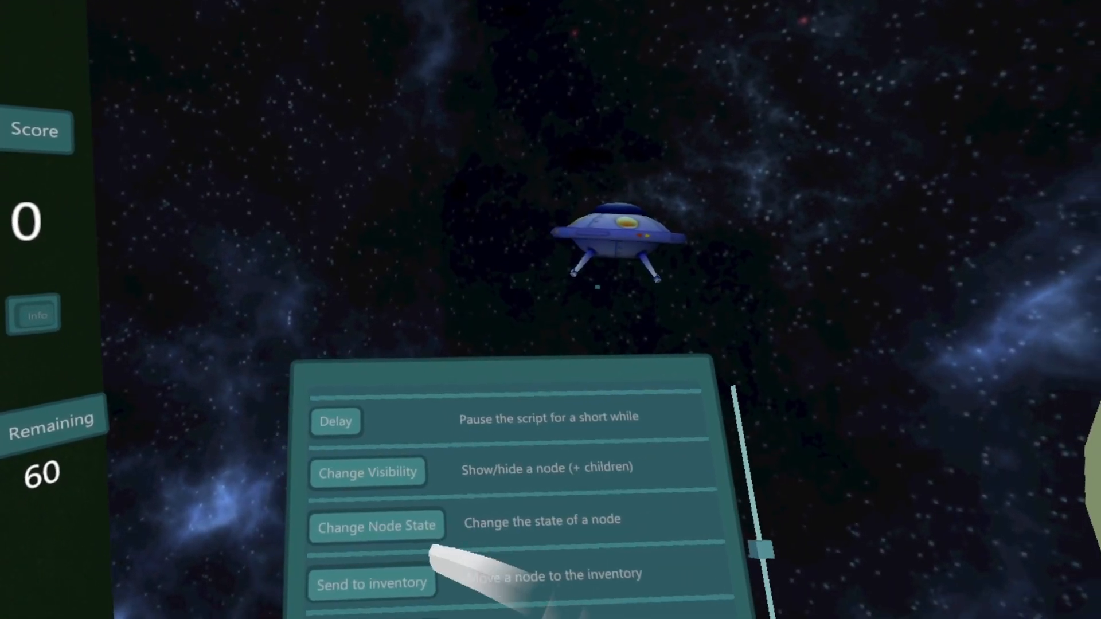
pyautogui.click(412, 534)
pyautogui.click(364, 526)
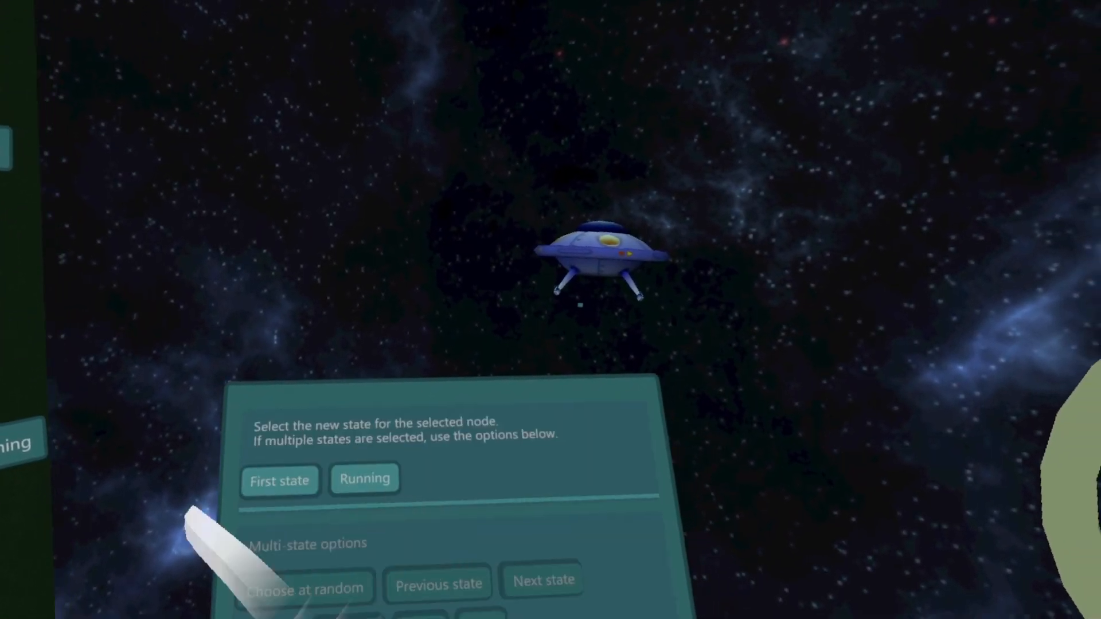
pyautogui.click(363, 465)
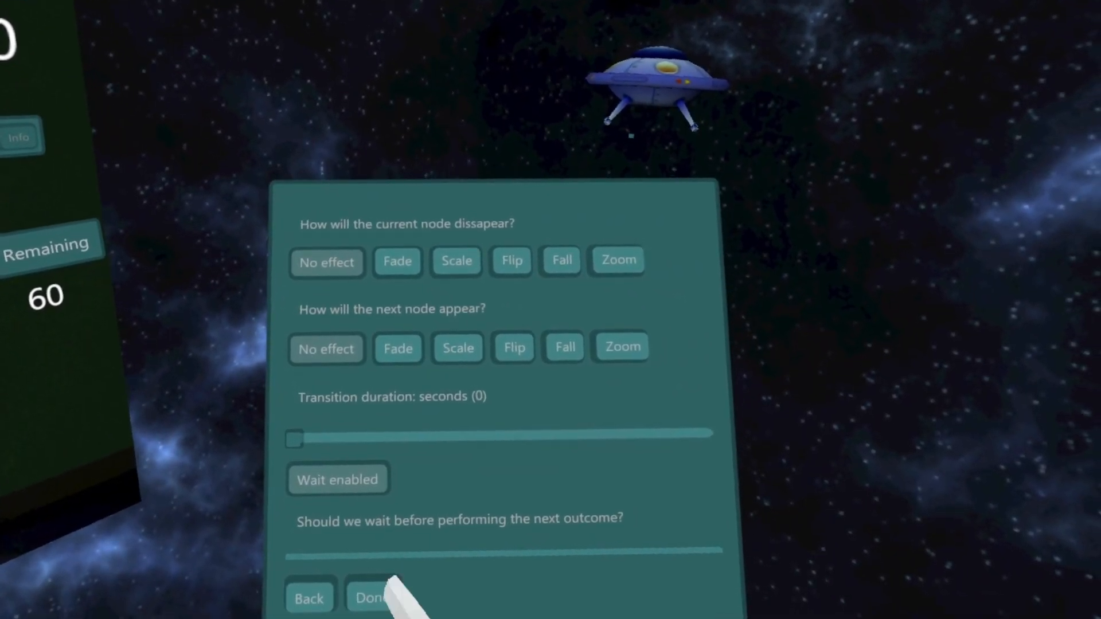
pyautogui.click(371, 597)
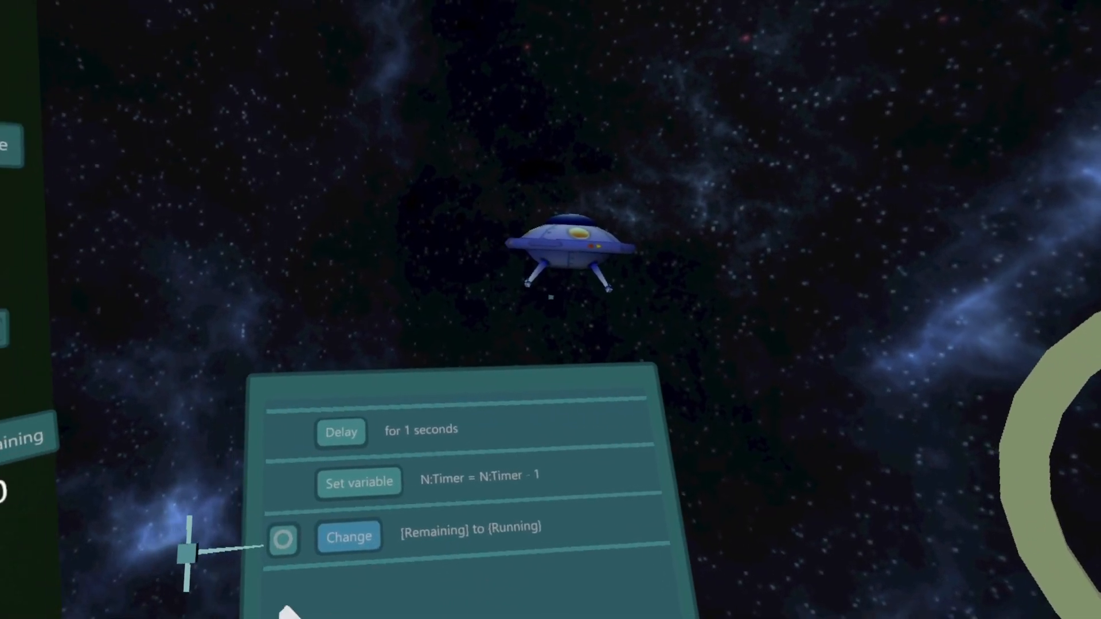
# Add a condition to the script and insert a variable into its true/false formula
pyautogui.click(334, 538)
pyautogui.click(519, 547)
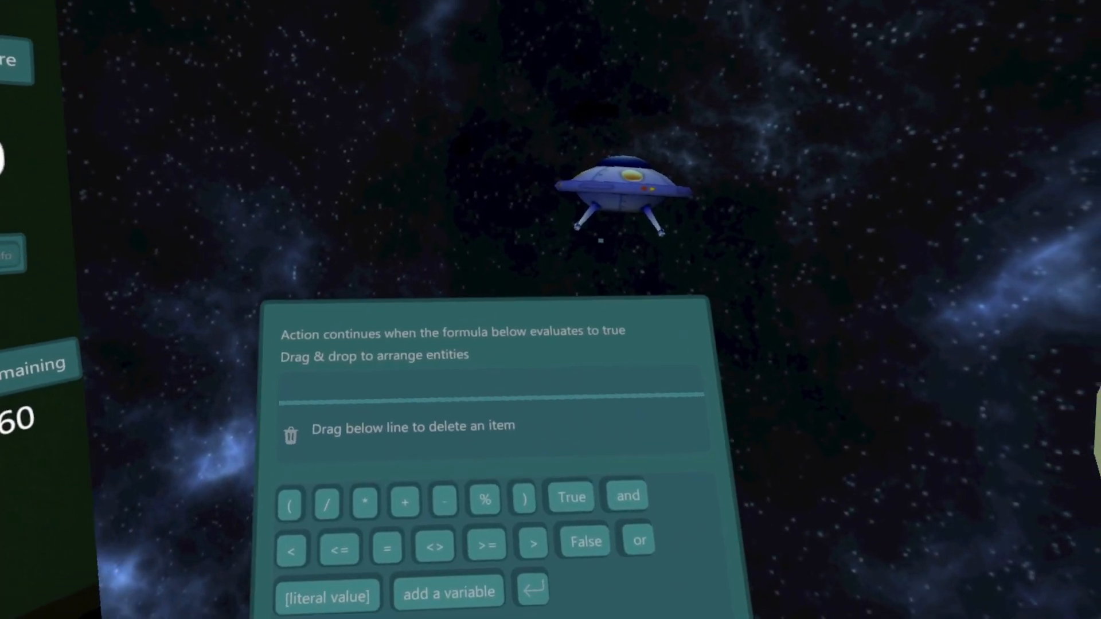
pyautogui.click(439, 574)
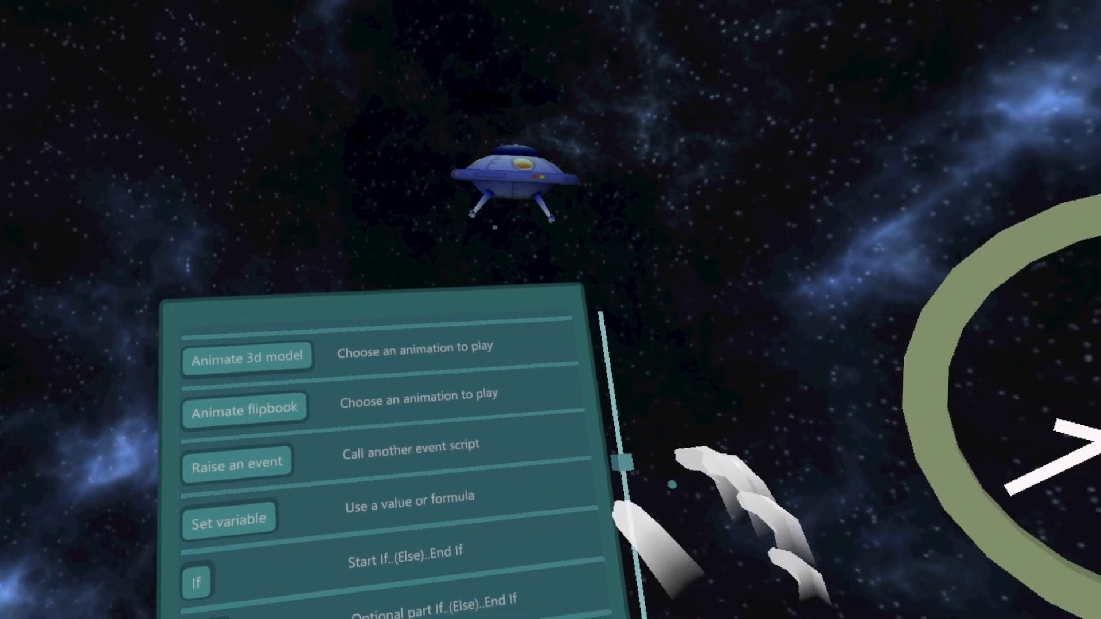
# Add another Set variable outcome to the script and choose the variable it updates
pyautogui.moveTo(621, 462); pyautogui.dragTo(685, 434)
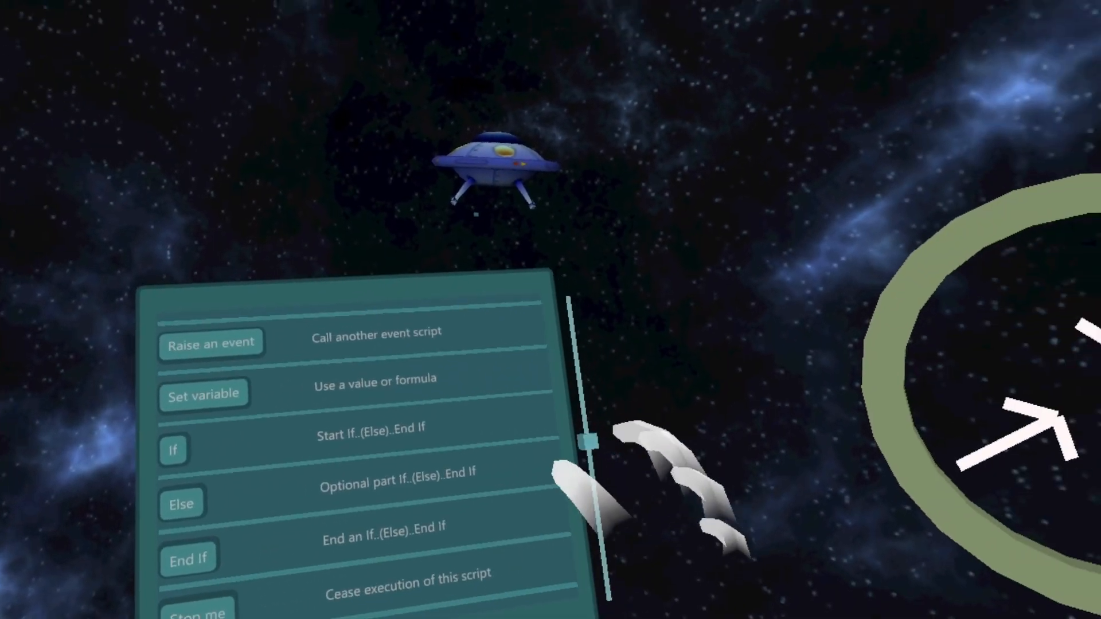
pyautogui.moveTo(587, 442); pyautogui.dragTo(610, 101)
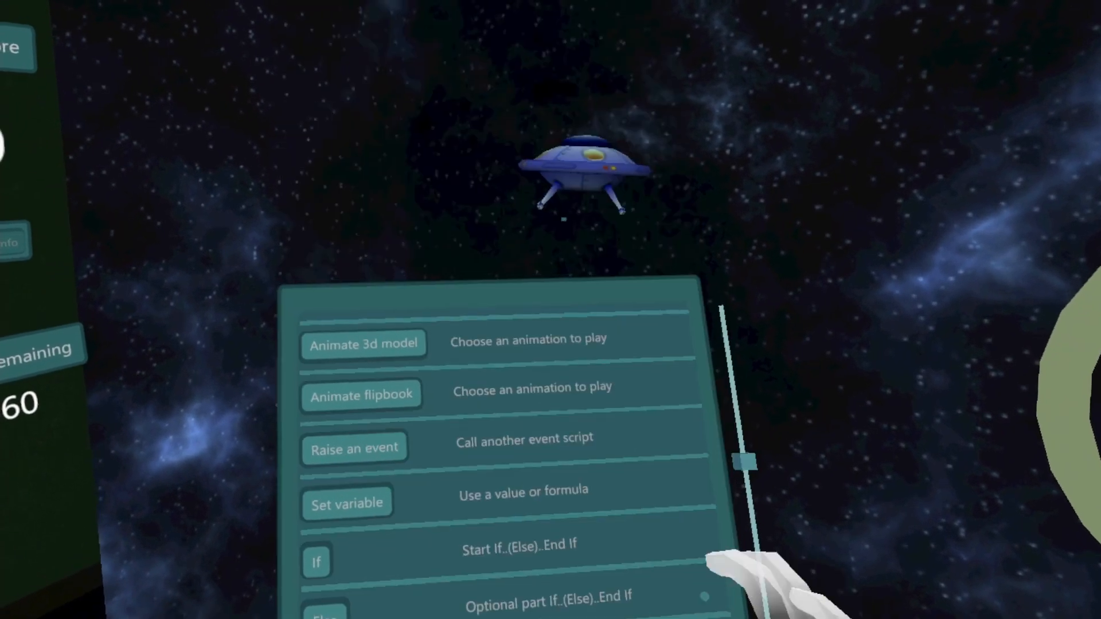
pyautogui.click(349, 515)
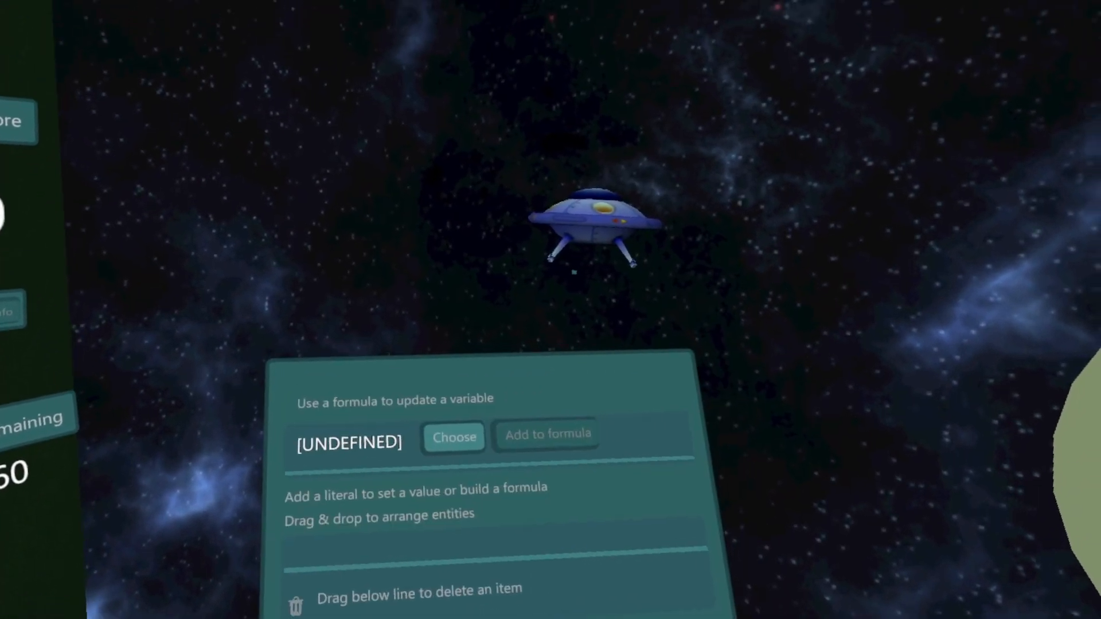
pyautogui.click(401, 462)
pyautogui.click(274, 585)
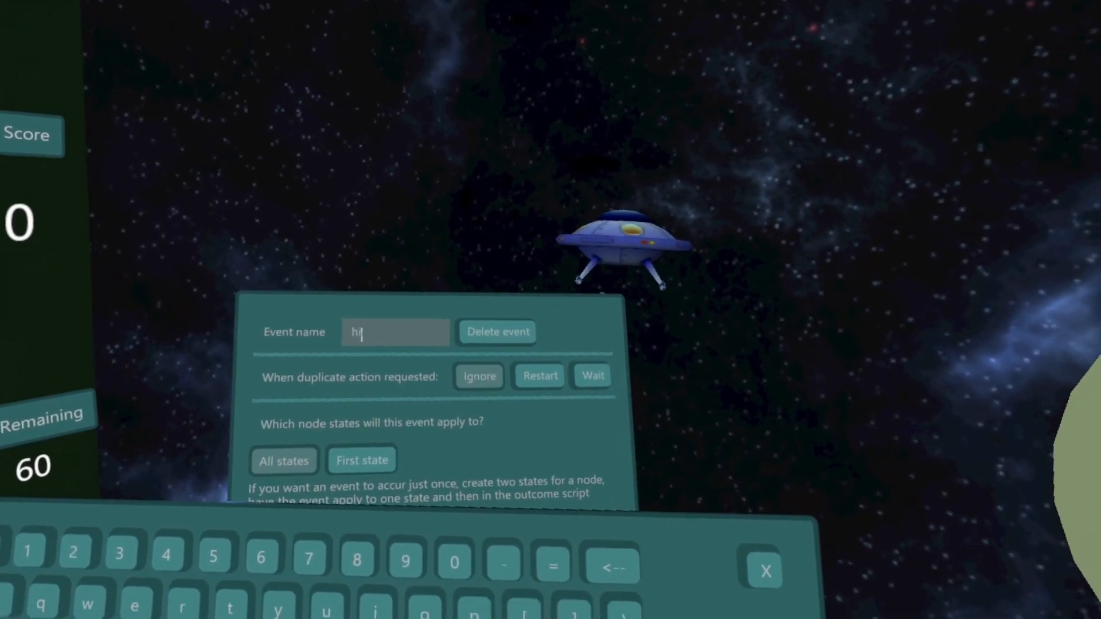
# Name the new event "score"
pyautogui.press('BackSpace')
pyautogui.write('sc')
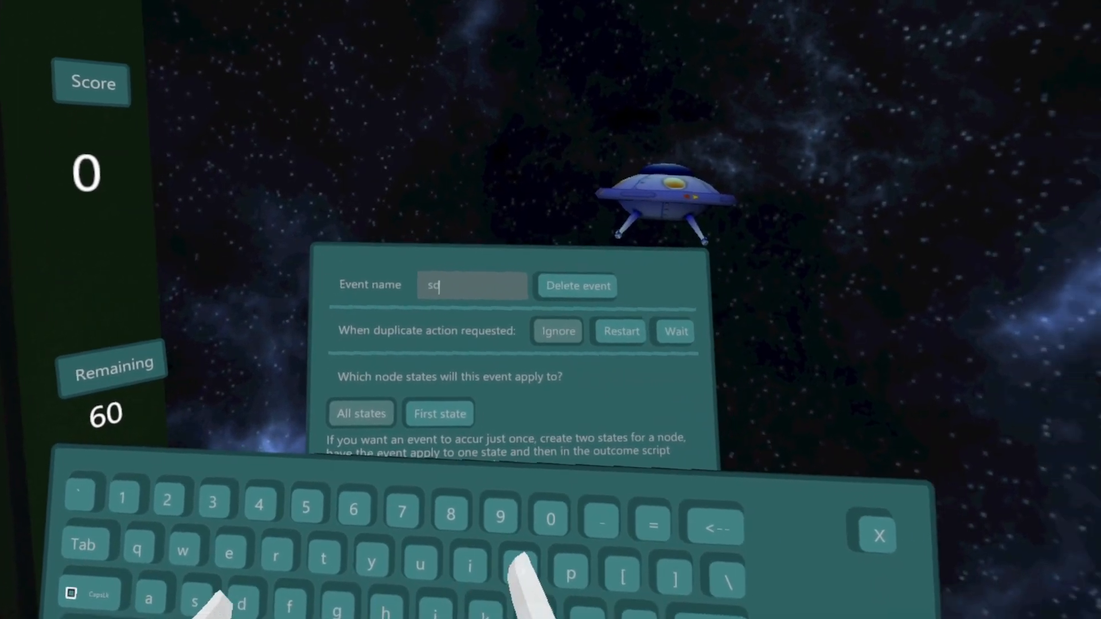
pyautogui.write('ore')
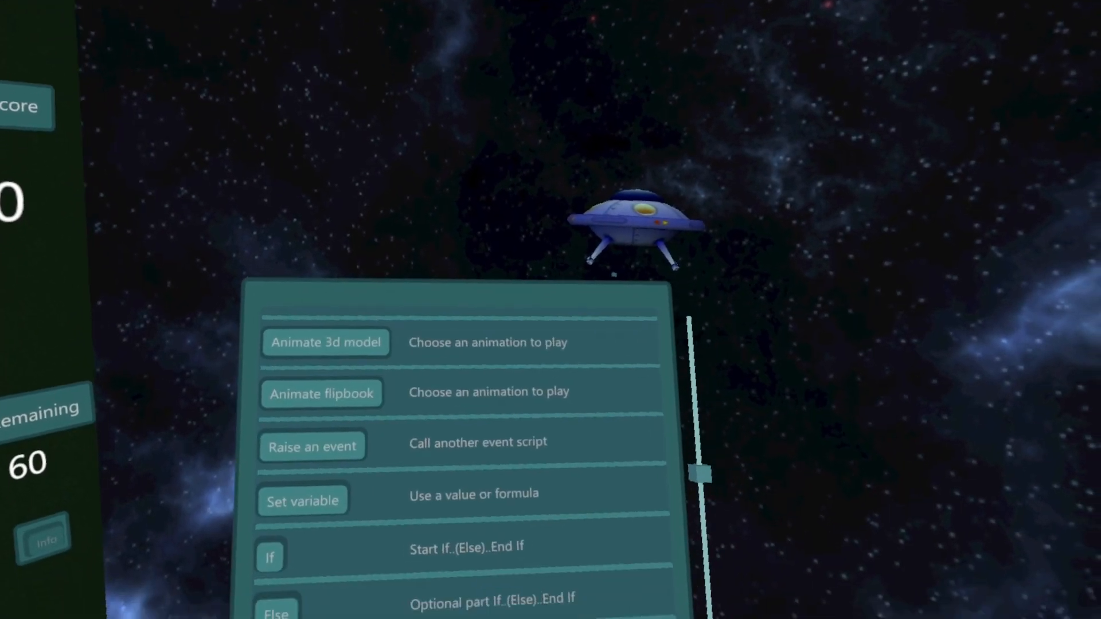
# Add a Set variable outcome to the score event that sets the player variable Score to Score + 1
pyautogui.click(328, 506)
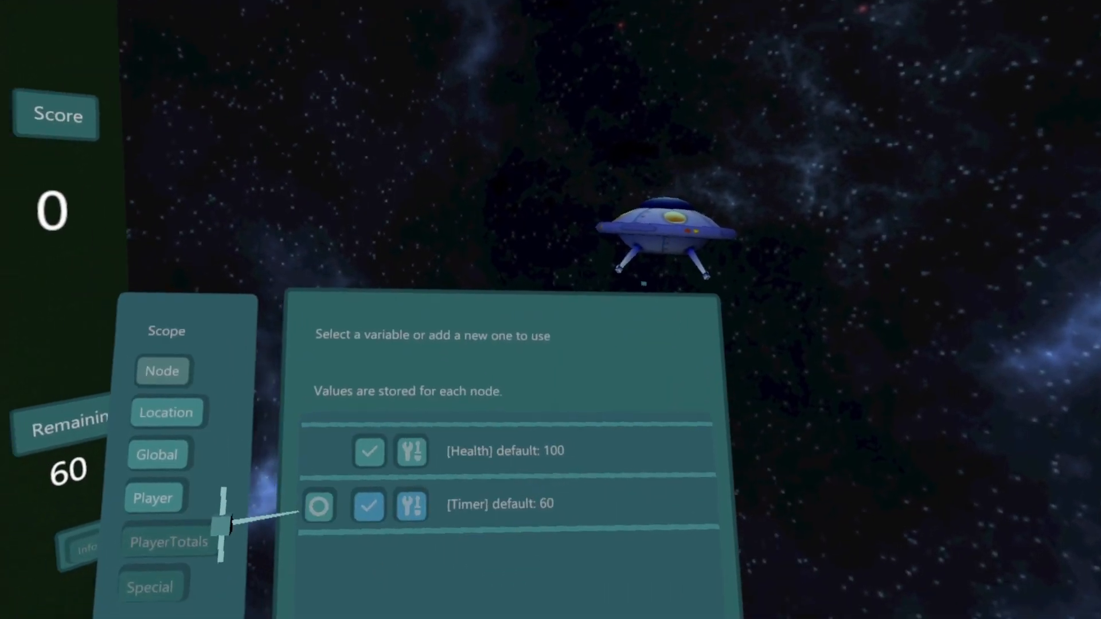
pyautogui.click(153, 498)
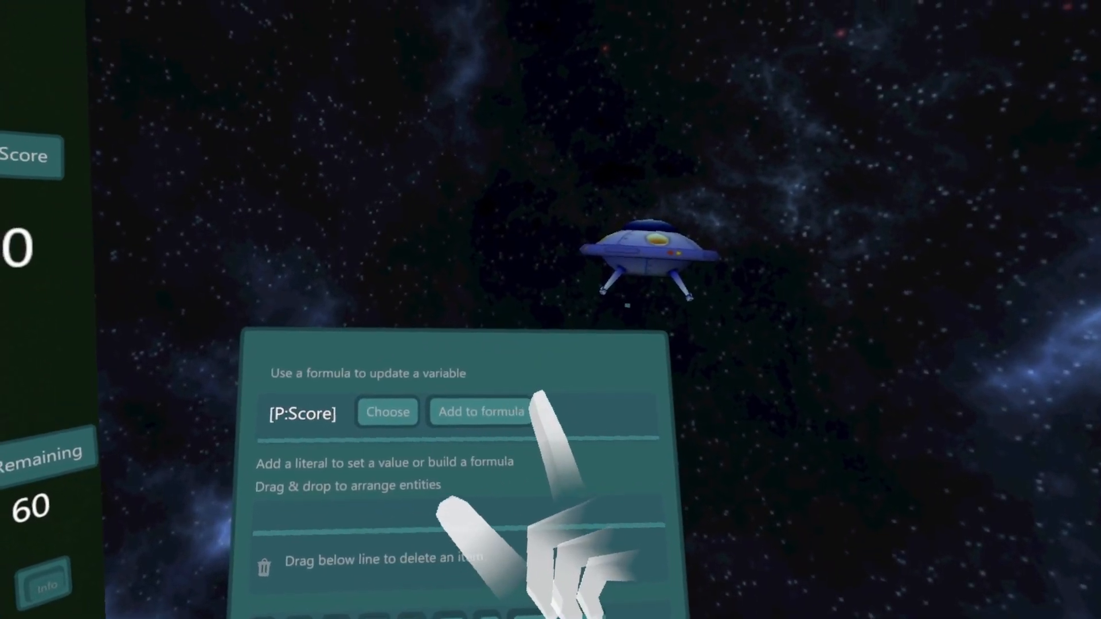
pyautogui.click(525, 412)
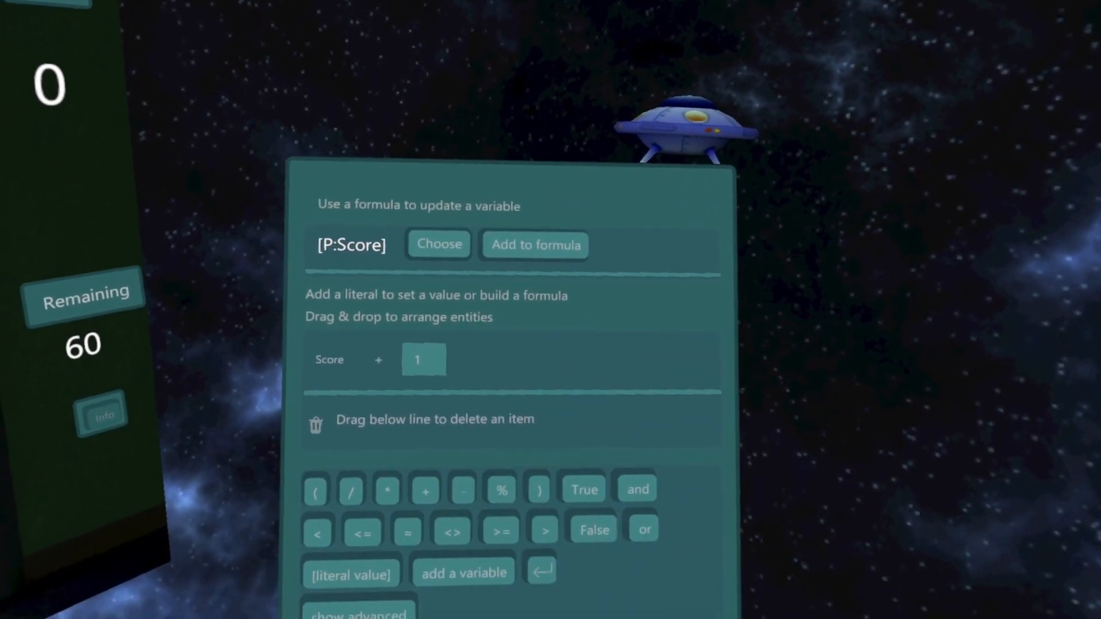
pyautogui.click(361, 616)
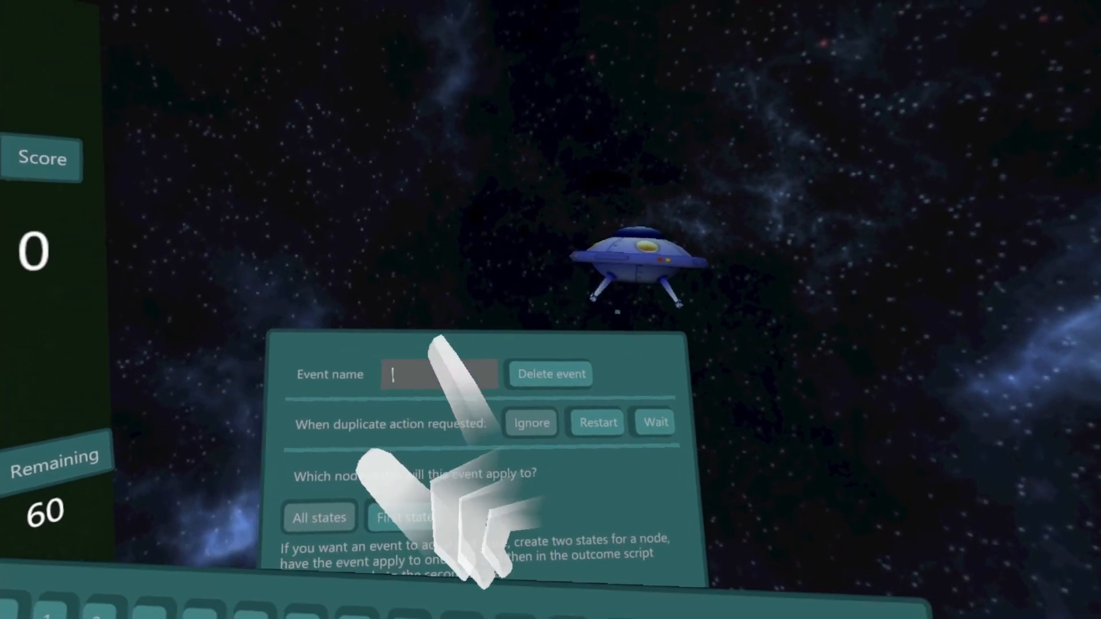
# Name another event "start", keeping it applied to all states, and continue to its outcomes
pyautogui.write('art')
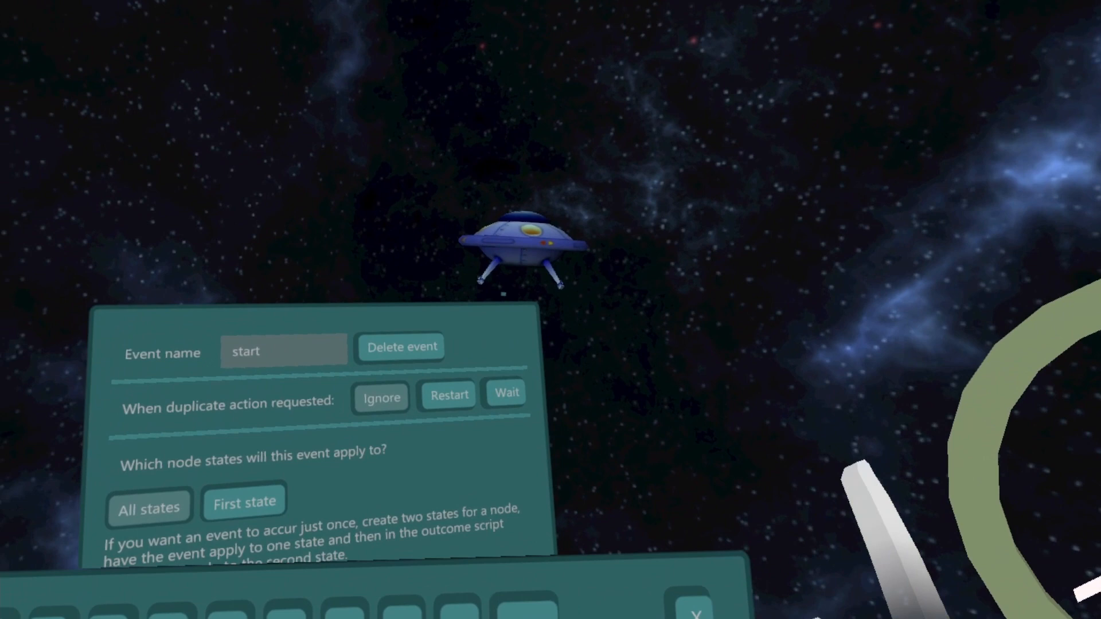
pyautogui.click(695, 613)
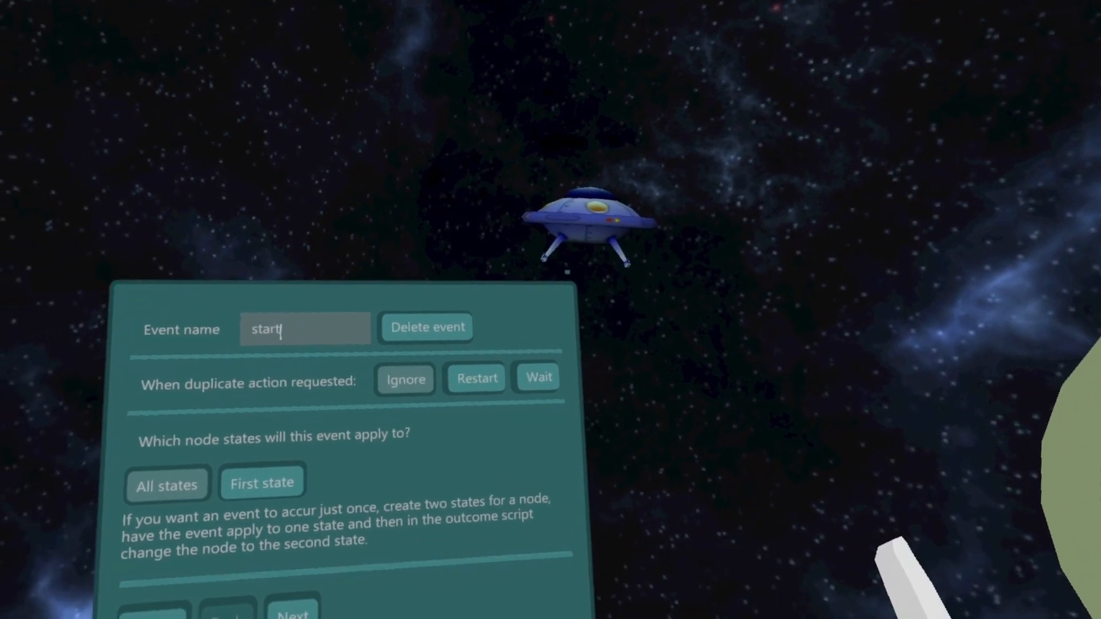
pyautogui.click(642, 615)
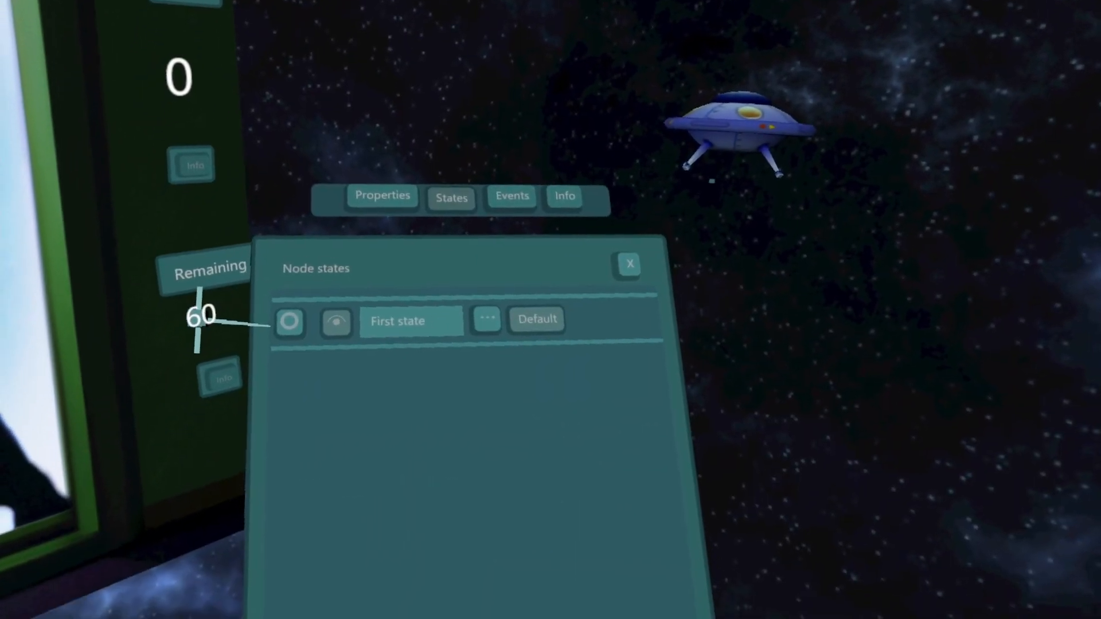
# Add a second node state and name it "Playing"
pyautogui.click(453, 613)
pyautogui.click(410, 389)
pyautogui.click(608, 556)
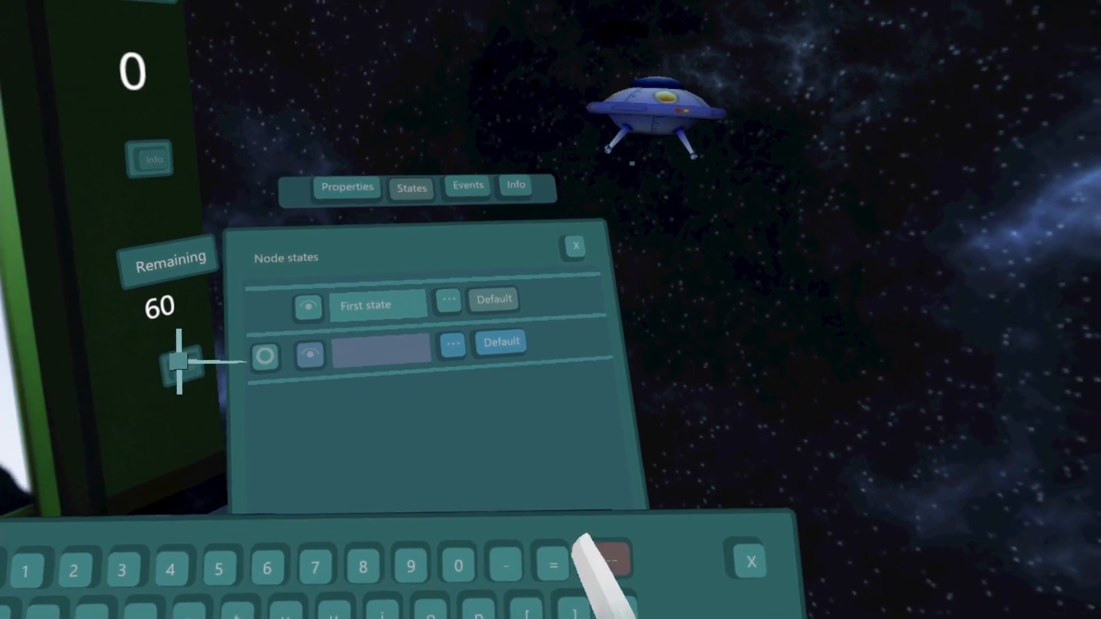
pyautogui.write('Pl')
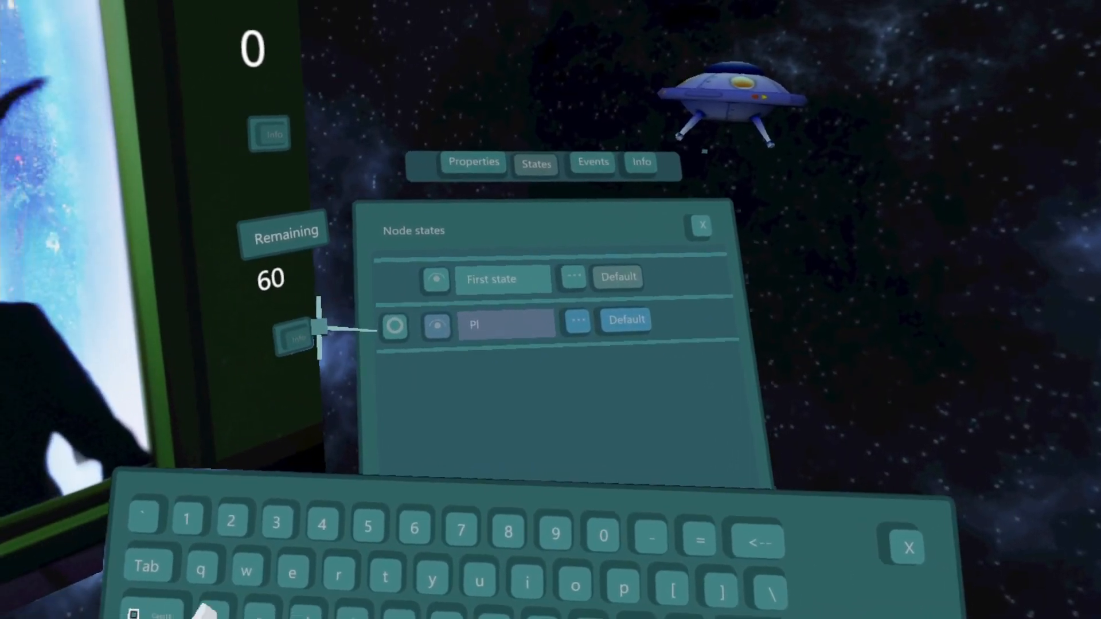
pyautogui.write('aying')
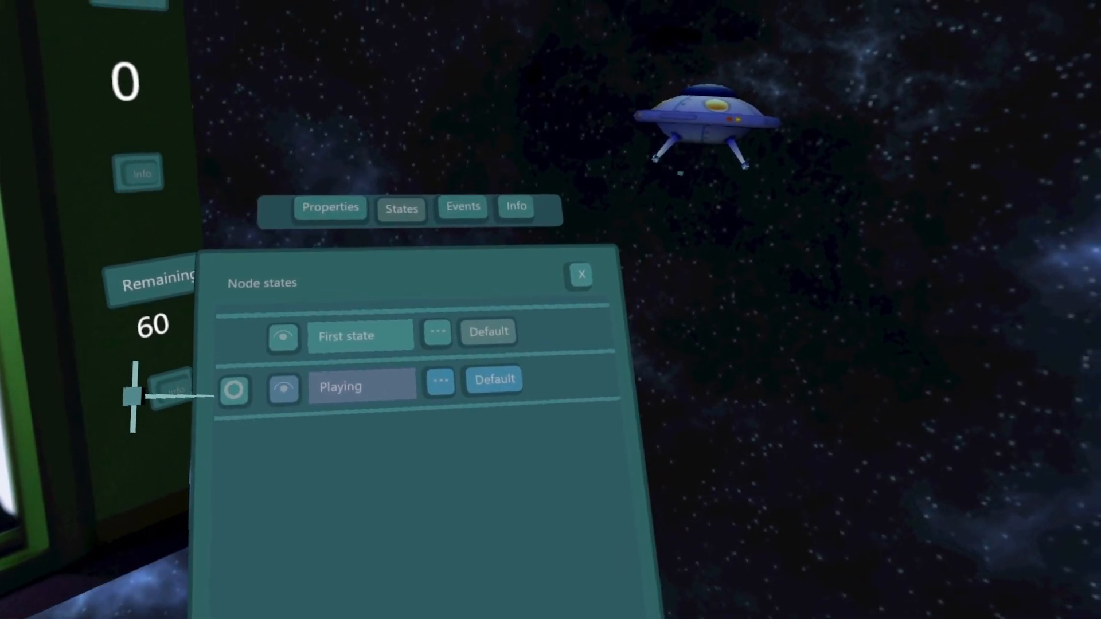
# Add a third node state and name it "Done"
pyautogui.click(424, 614)
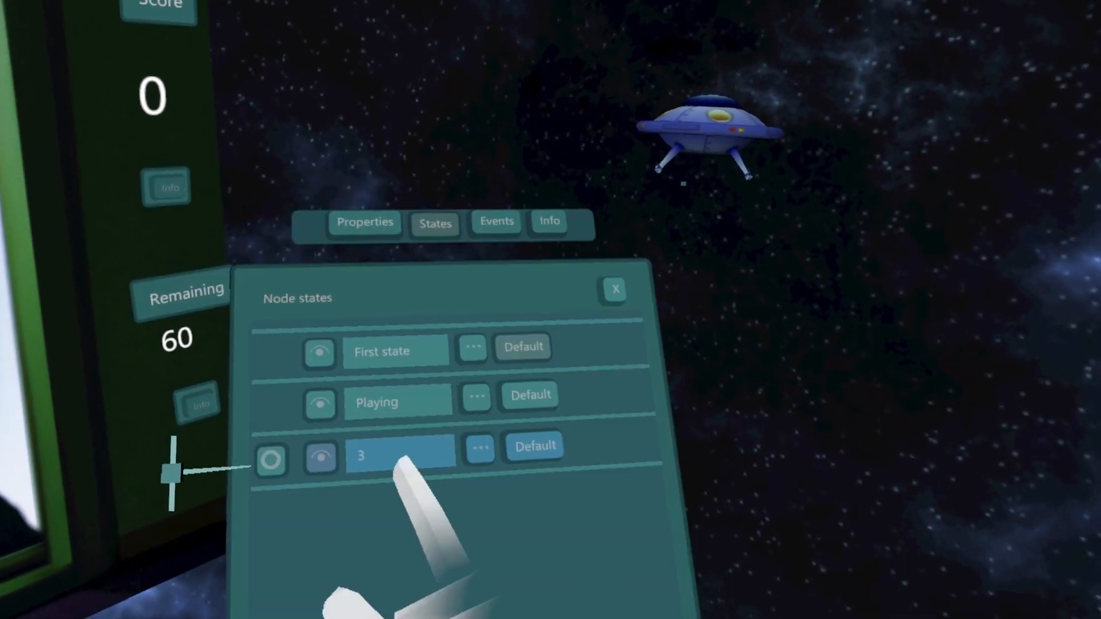
pyautogui.click(402, 456)
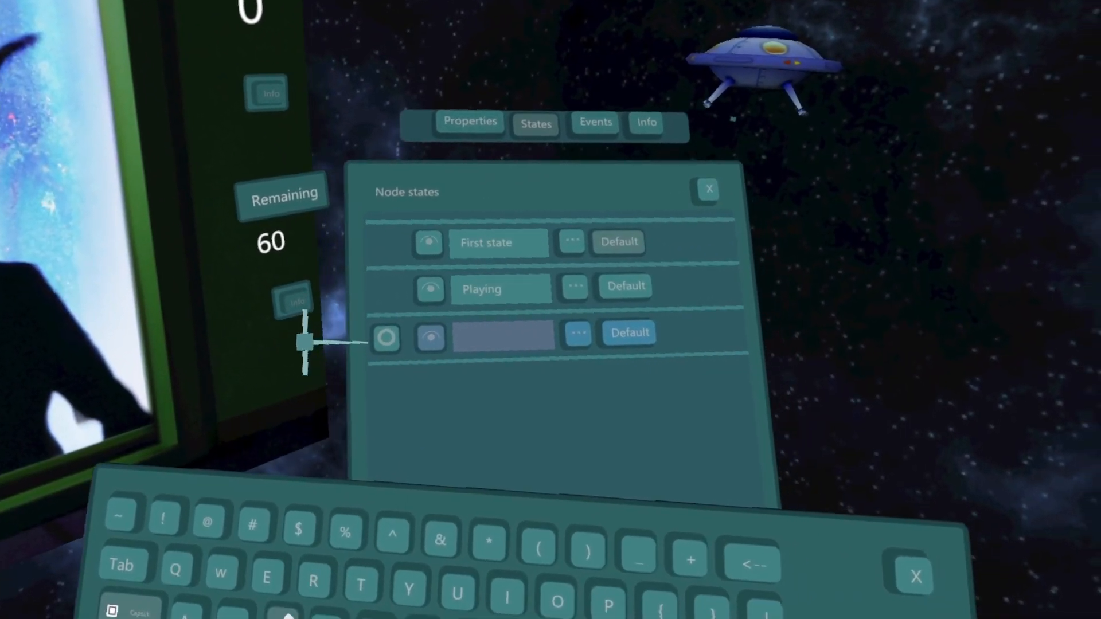
pyautogui.write('Done')
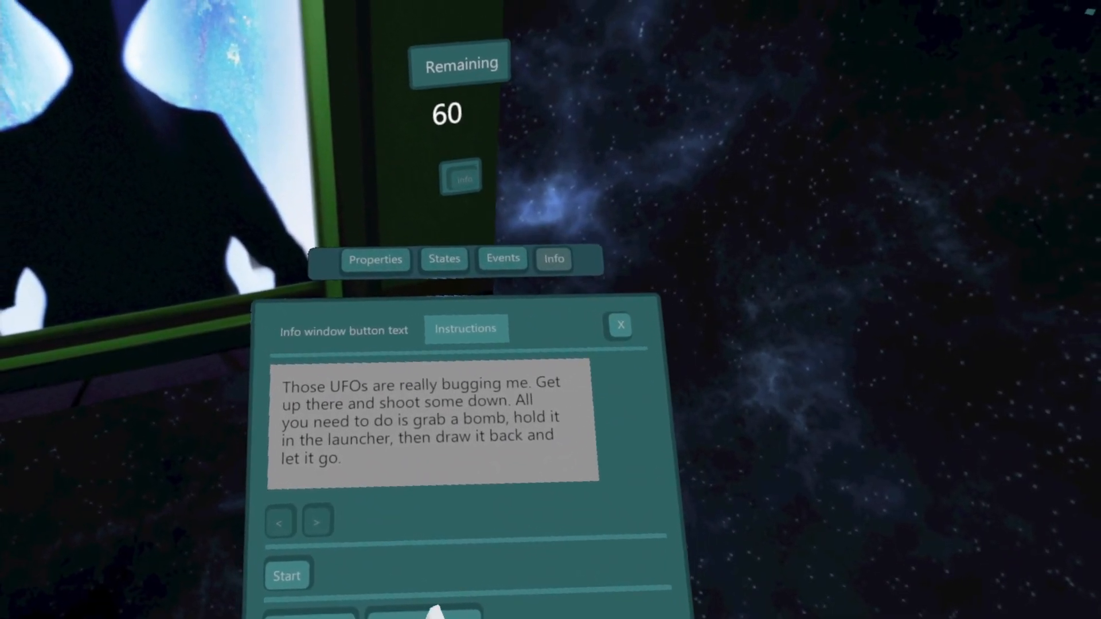
# Make the Start action button also show in the Done state, keeping its outcome that raises the start event
pyautogui.click(436, 611)
pyautogui.click(361, 504)
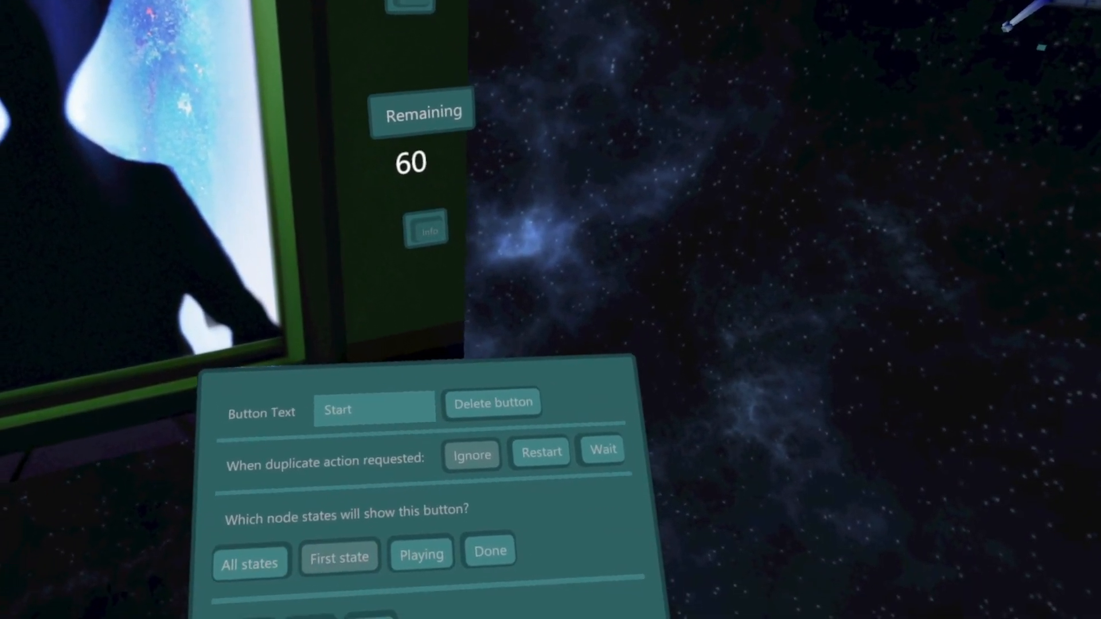
pyautogui.click(491, 551)
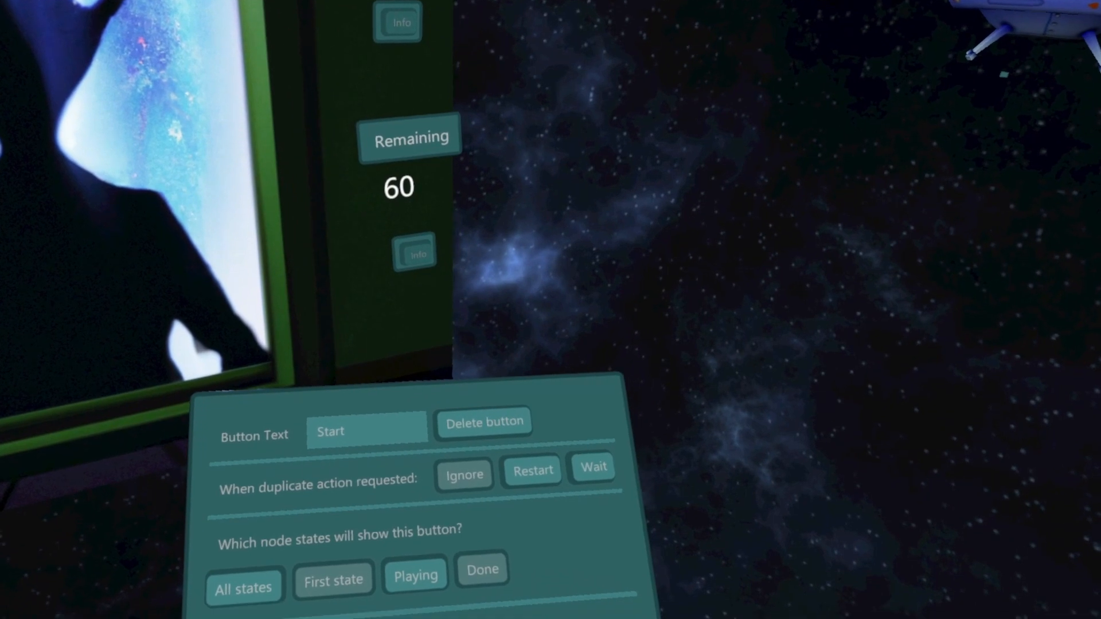
pyautogui.click(378, 597)
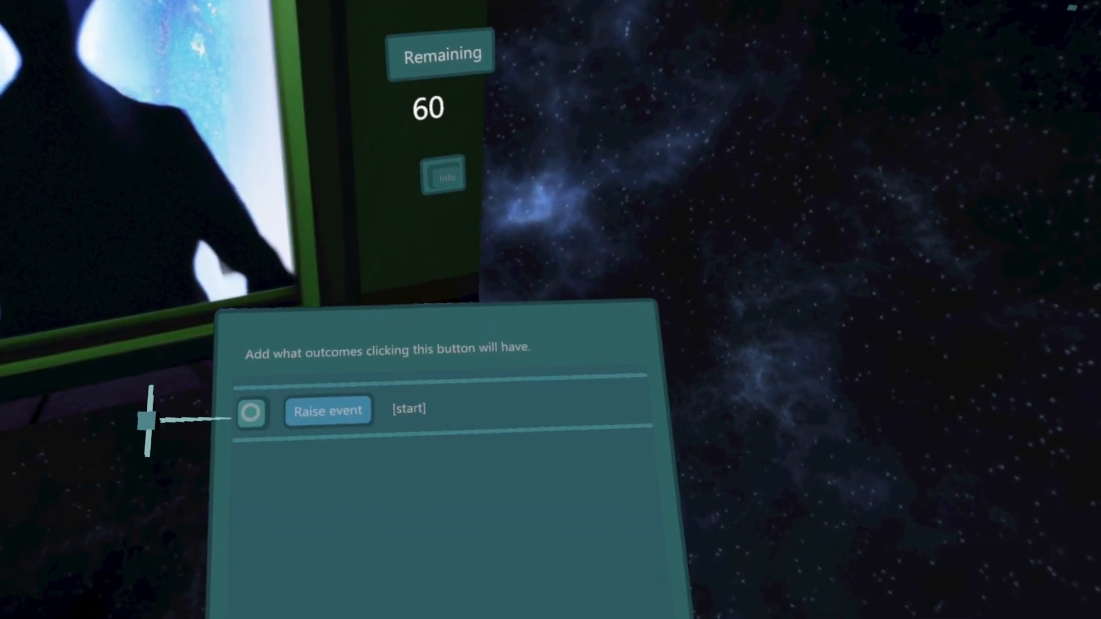
pyautogui.click(372, 616)
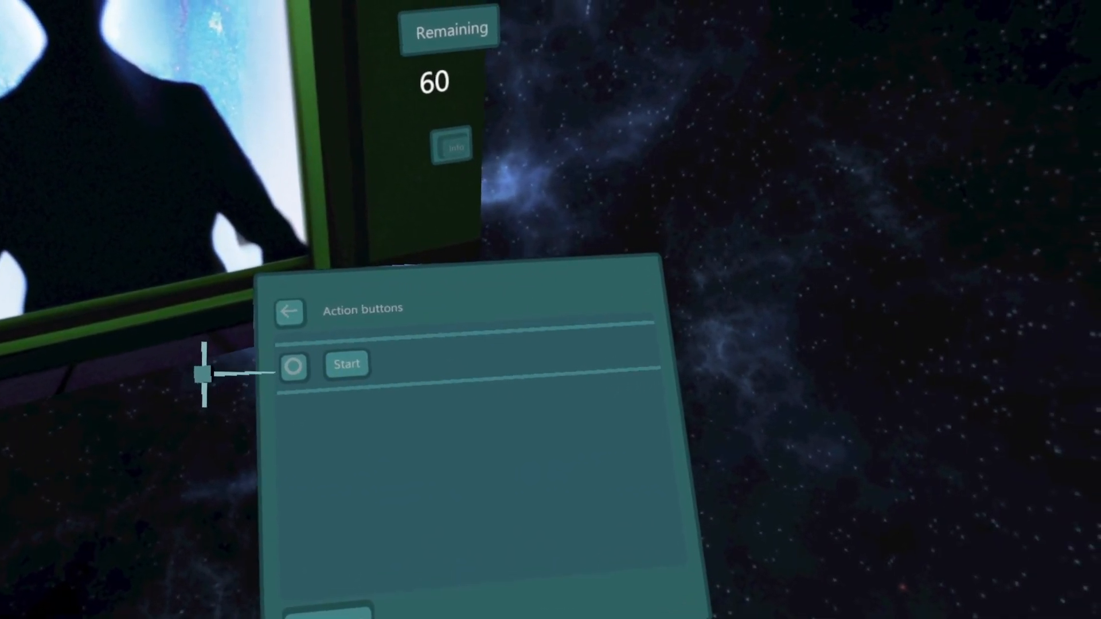
pyautogui.click(291, 370)
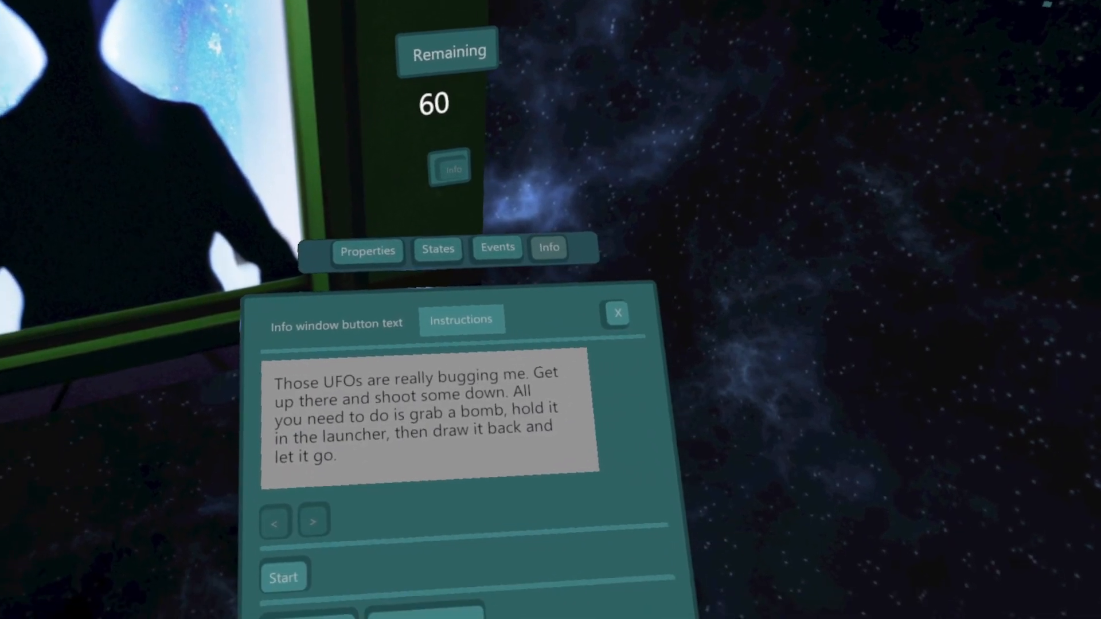
# Restrict the existing UFO instructions text block so it is shown only for the First state
pyautogui.click(308, 614)
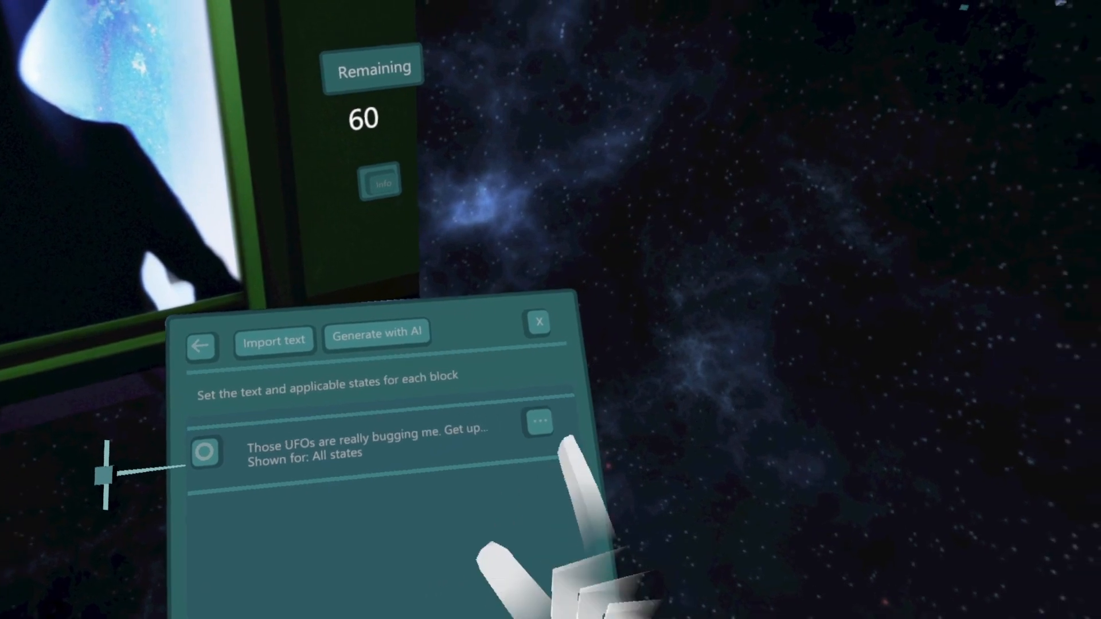
pyautogui.click(559, 447)
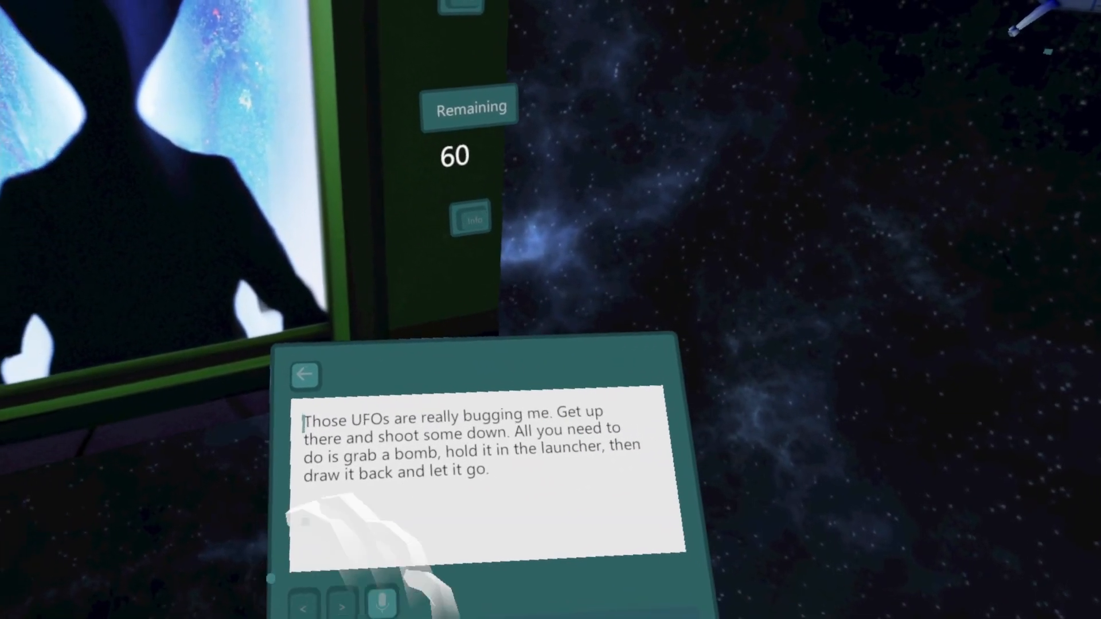
pyautogui.click(308, 370)
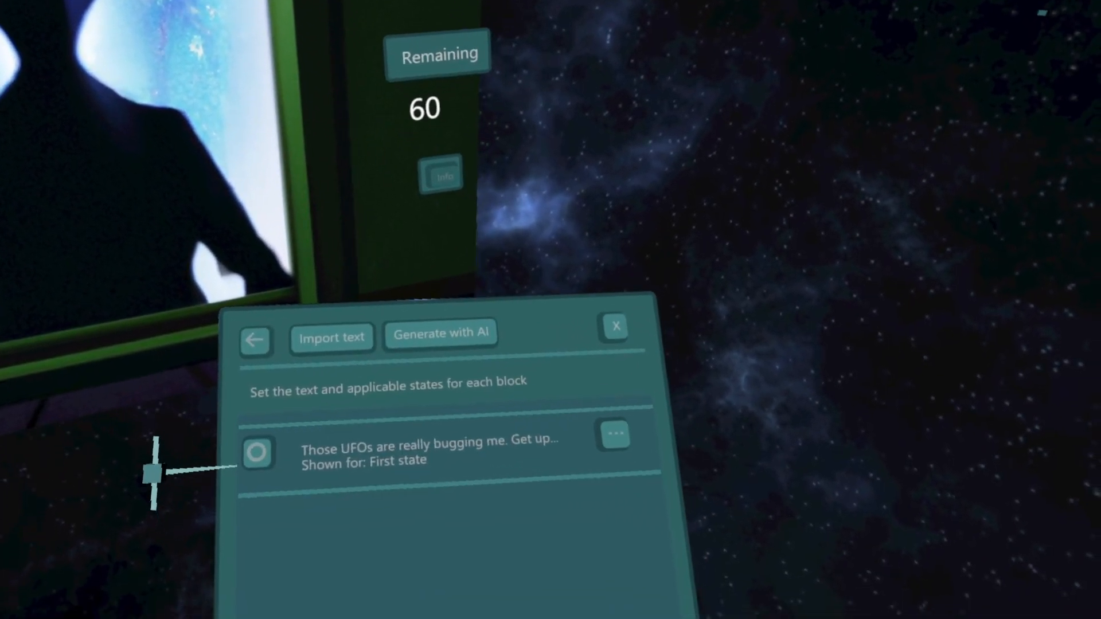
# Add a second info text block reading "OK that was not bad we'll see if you can do better"
pyautogui.click(267, 391)
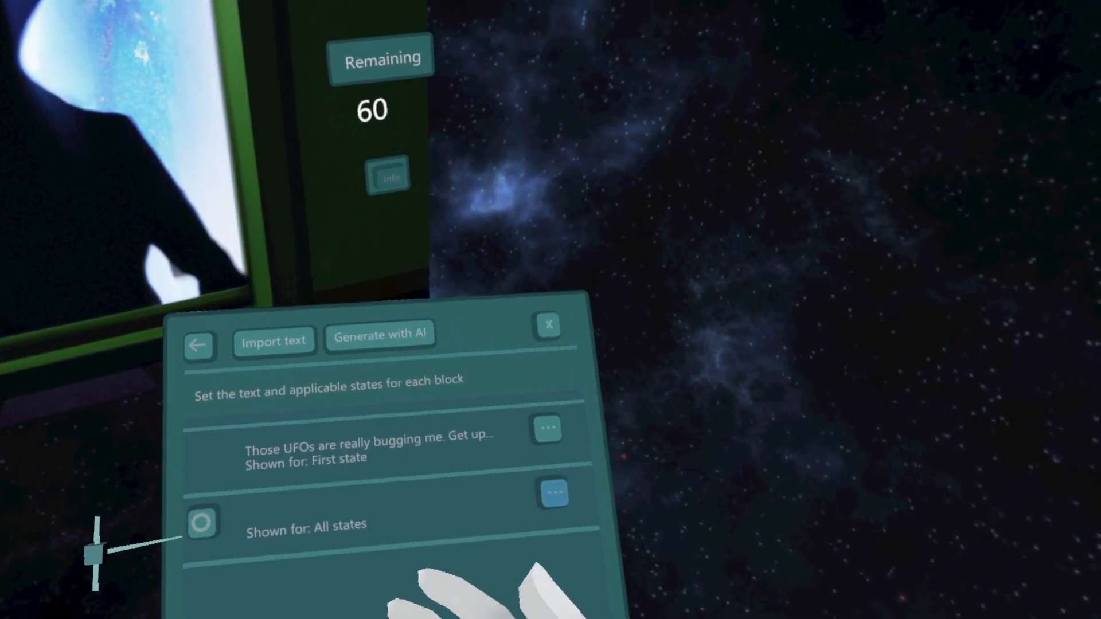
pyautogui.click(554, 493)
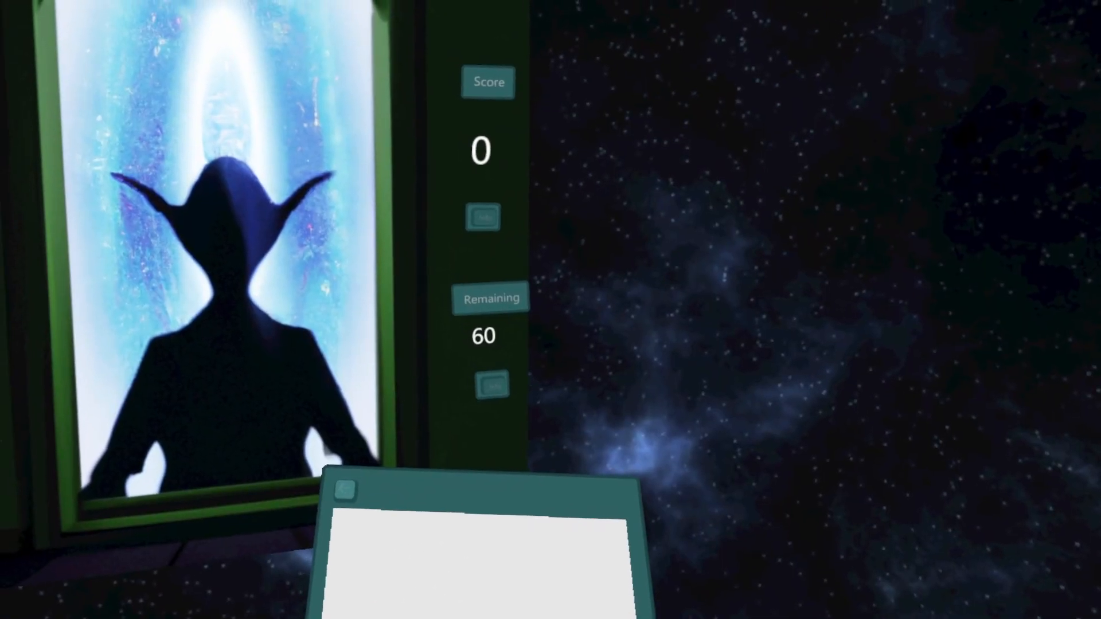
pyautogui.write('OK')
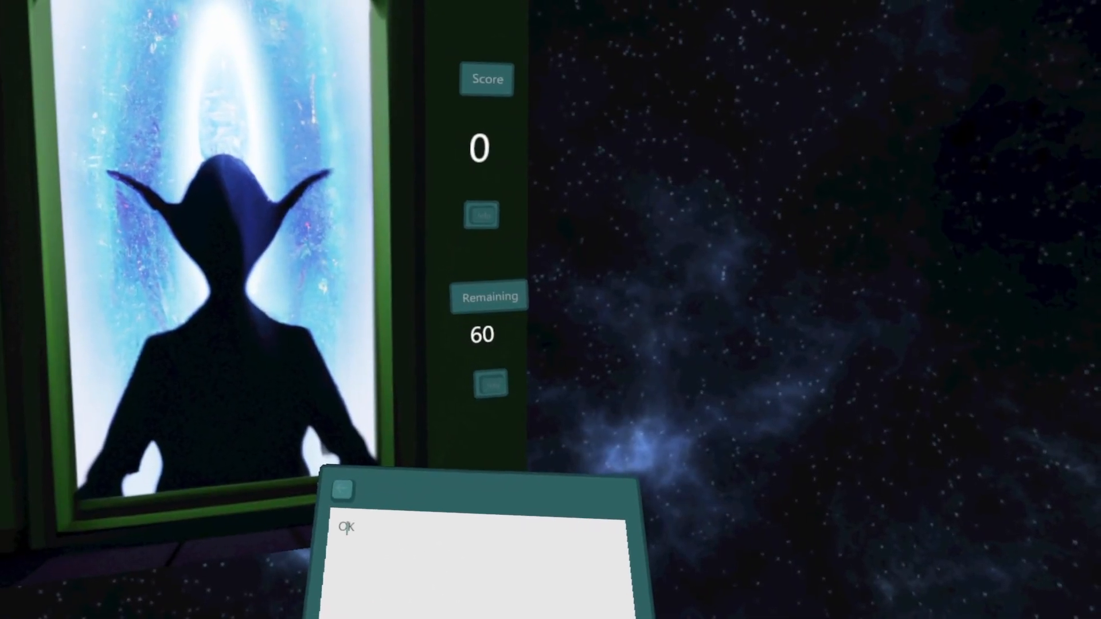
pyautogui.write(" that was not bad we'll see if you can do better")
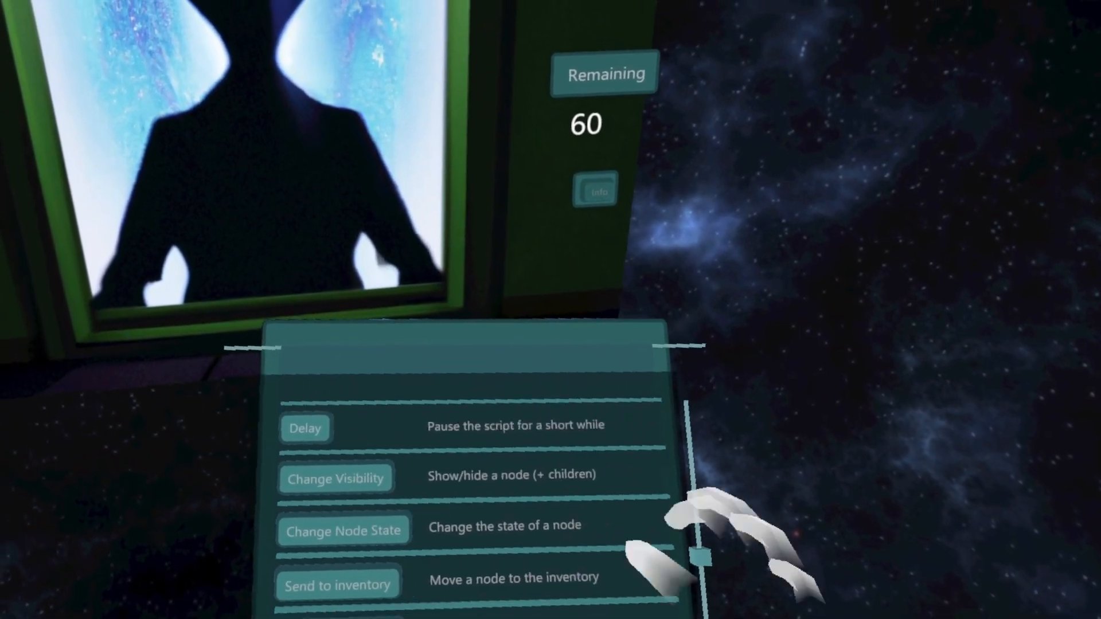
# Add a Change Node State outcome to the Start action button that switches this node to Playing, and return to the info settings
pyautogui.click(347, 509)
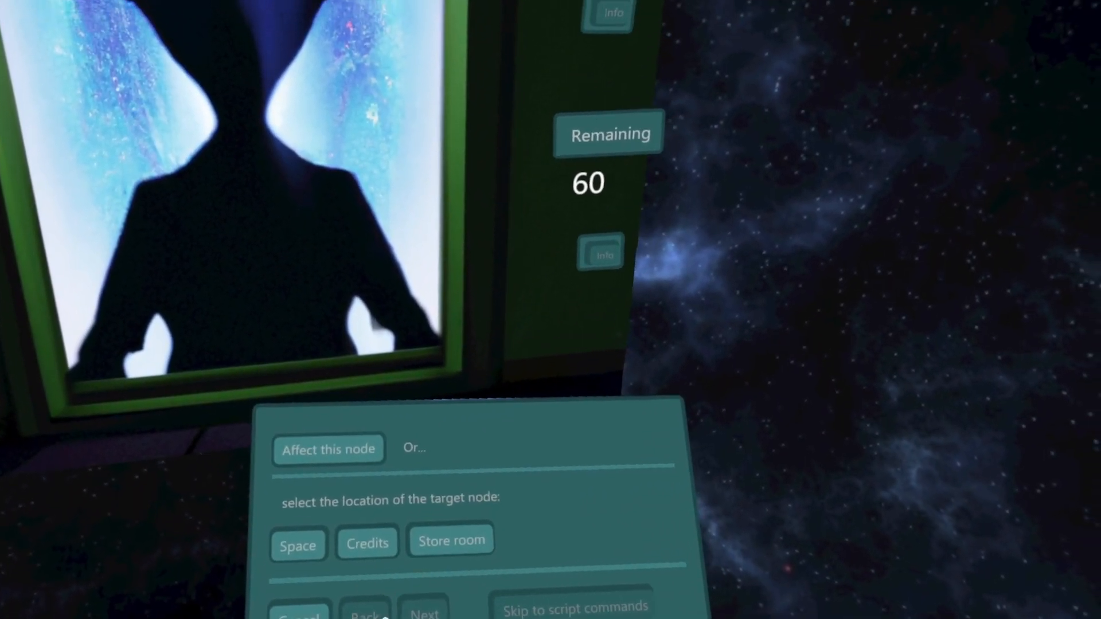
pyautogui.click(328, 452)
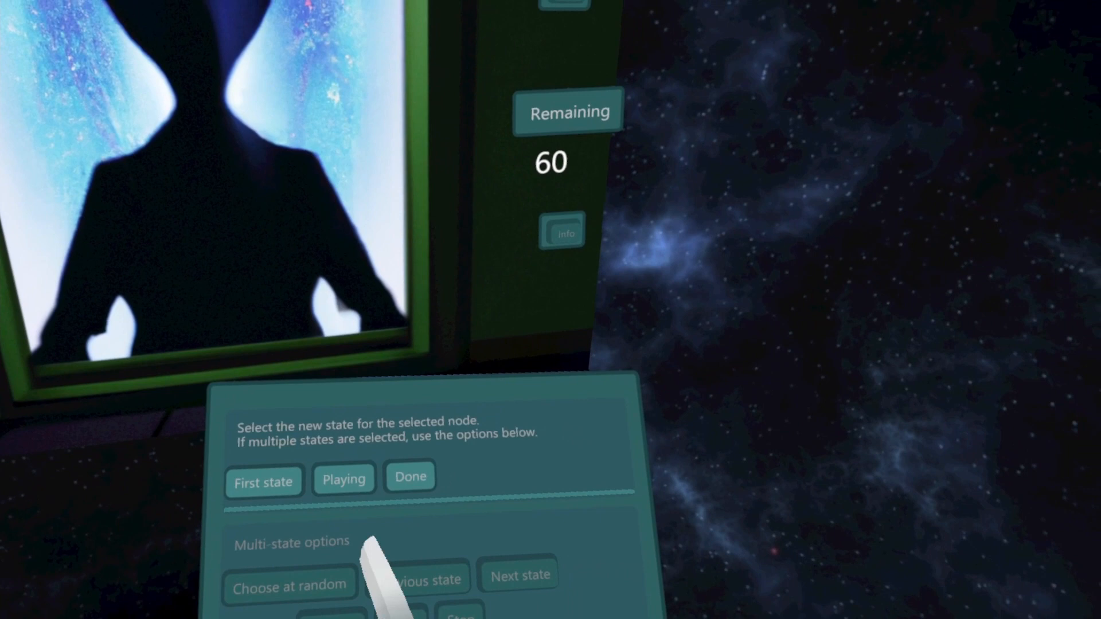
pyautogui.click(369, 493)
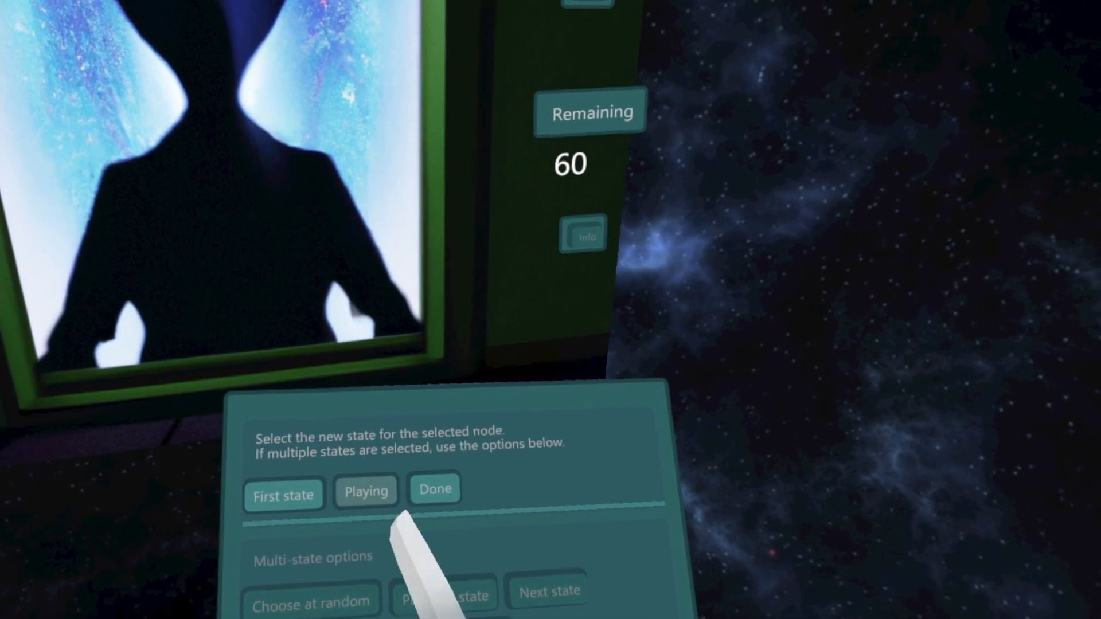
pyautogui.click(298, 614)
pyautogui.click(298, 614)
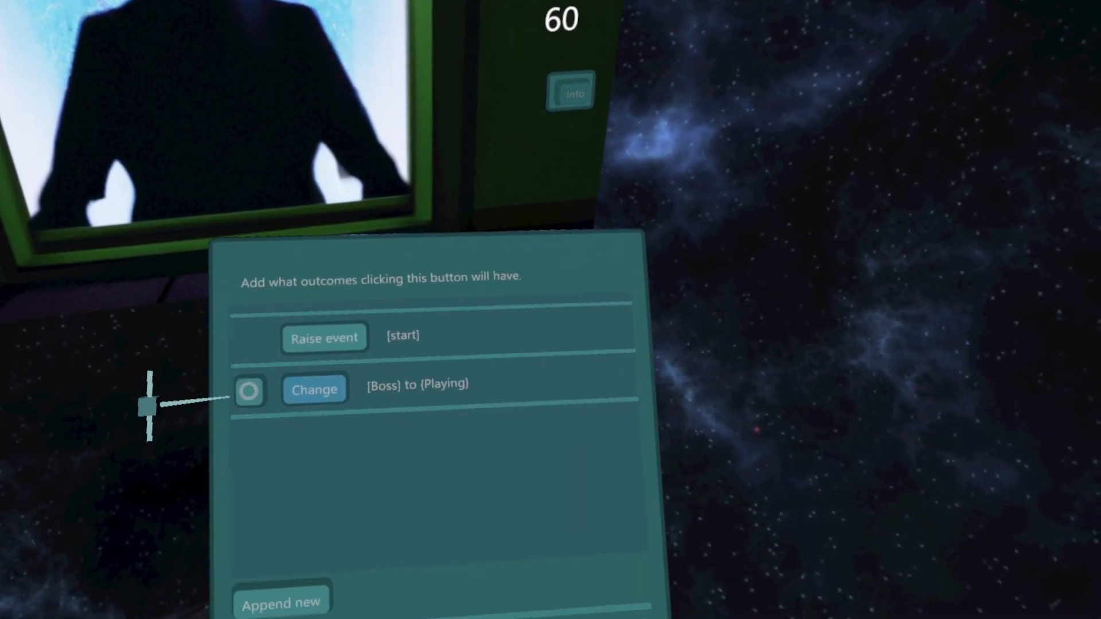
pyautogui.click(310, 614)
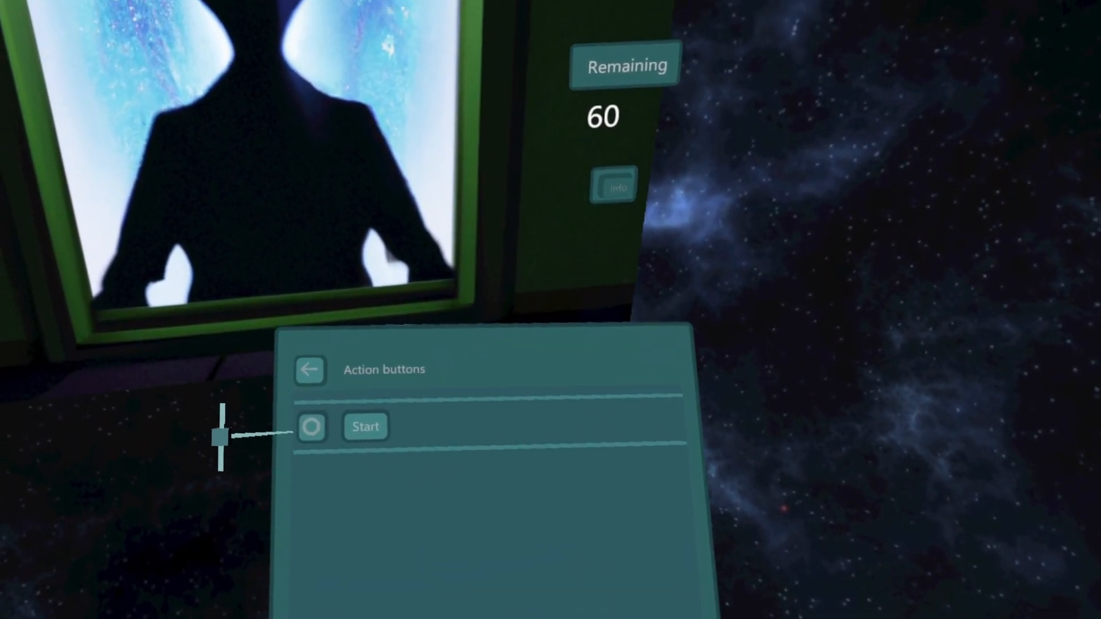
pyautogui.click(303, 458)
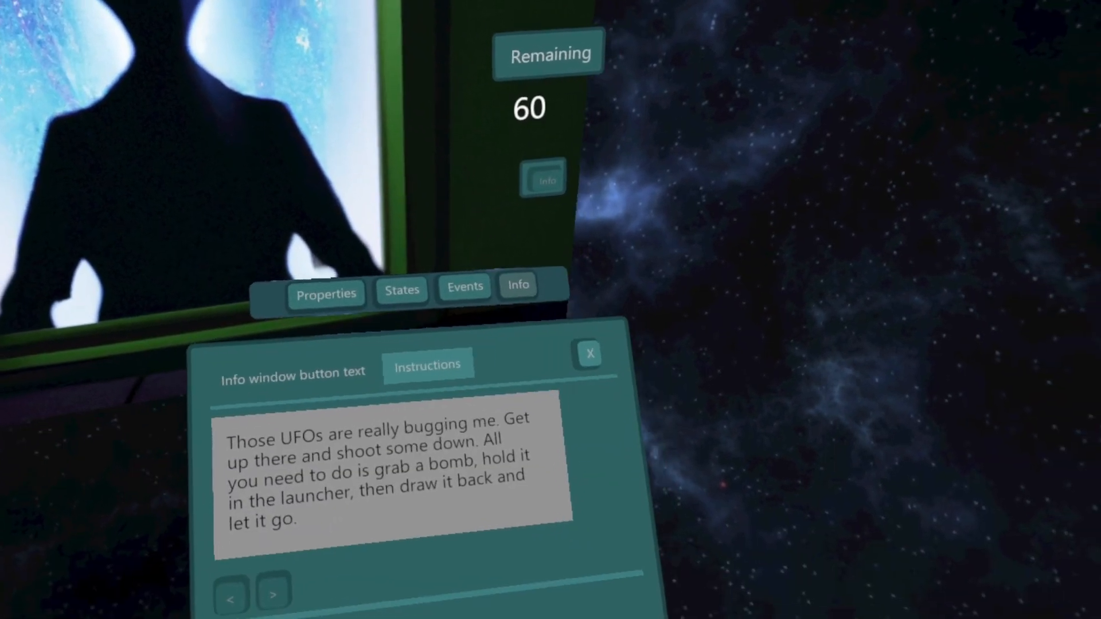
# Add an event called by the Raise Event command to the Boss node and name it "end"
pyautogui.click(444, 329)
pyautogui.click(298, 616)
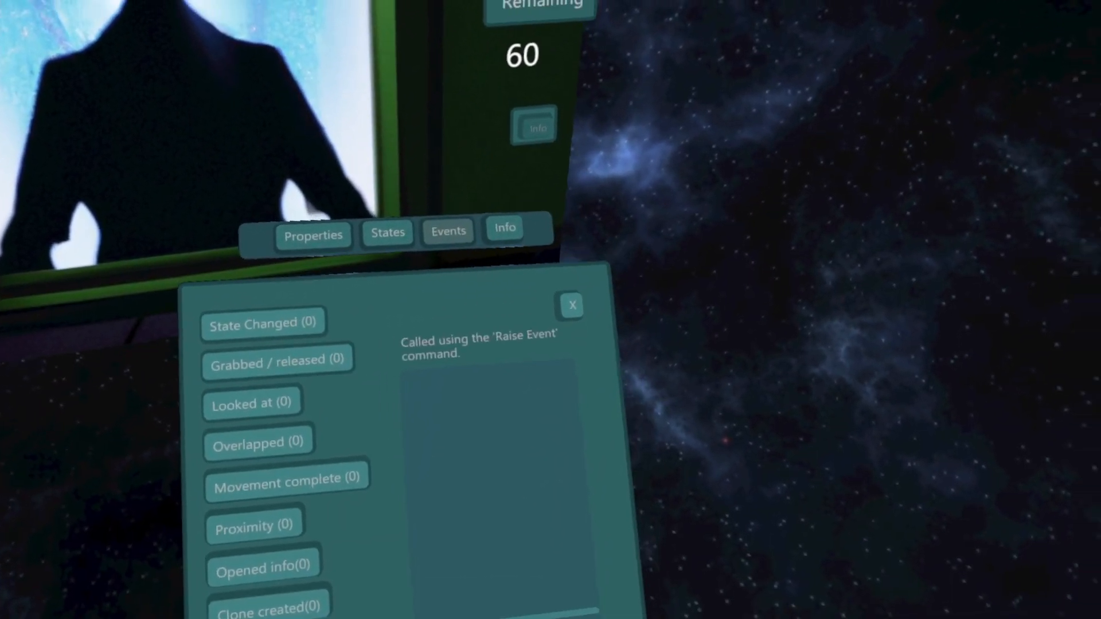
pyautogui.click(453, 599)
pyautogui.click(376, 339)
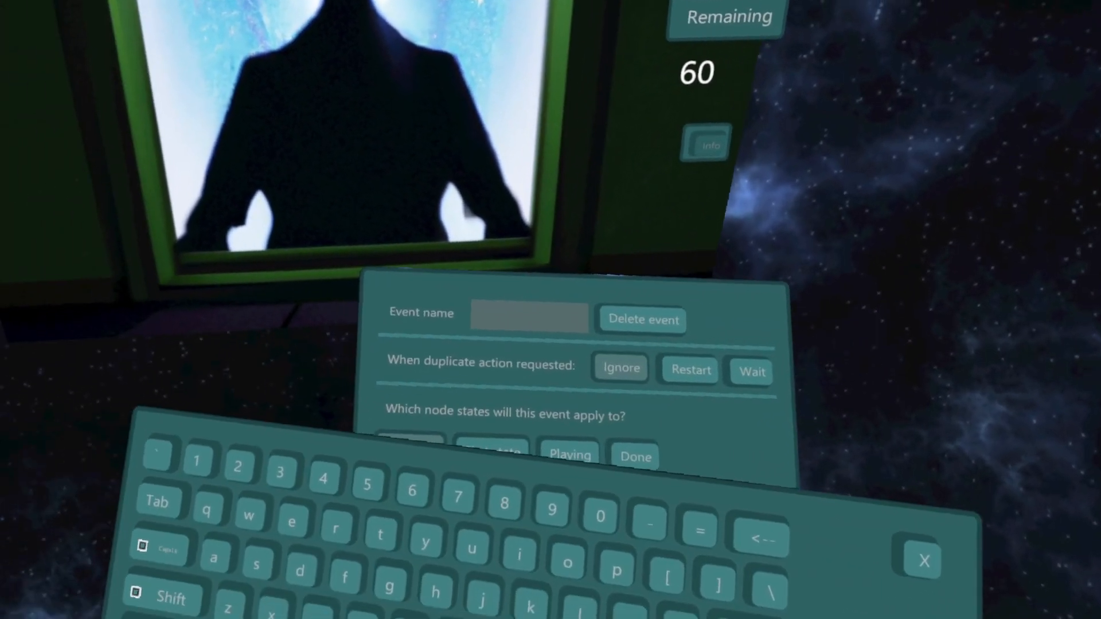
pyautogui.write('end')
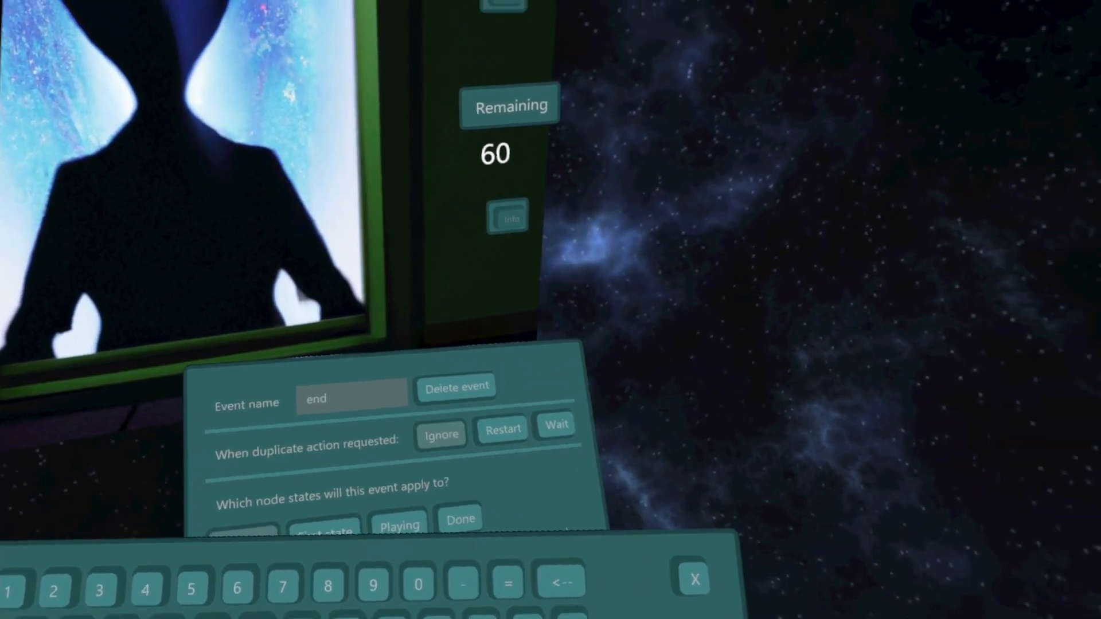
pyautogui.click(694, 579)
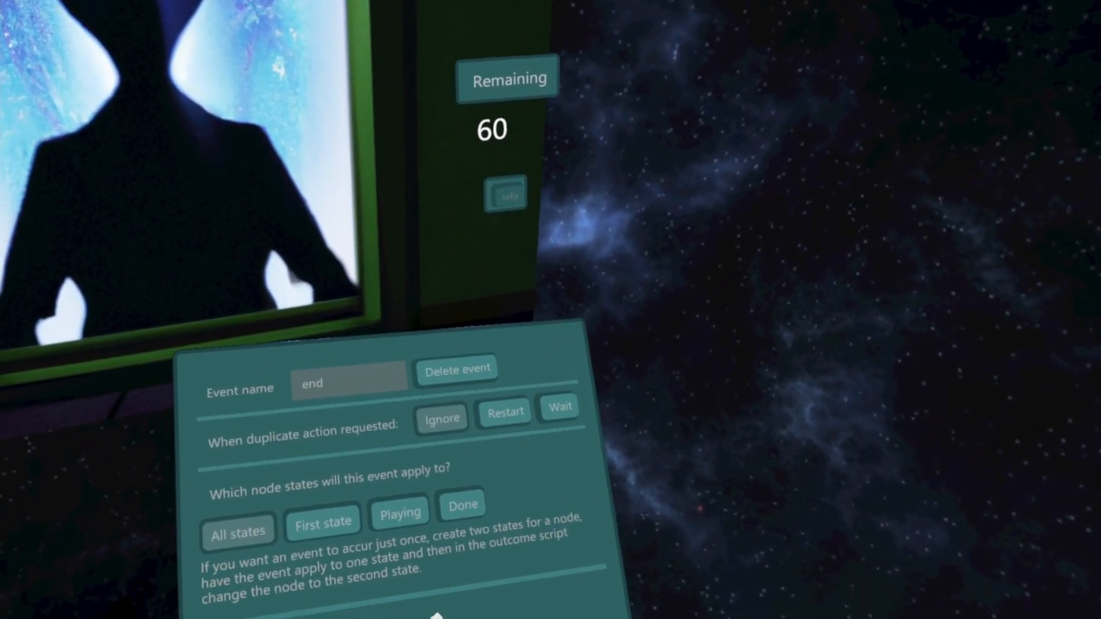